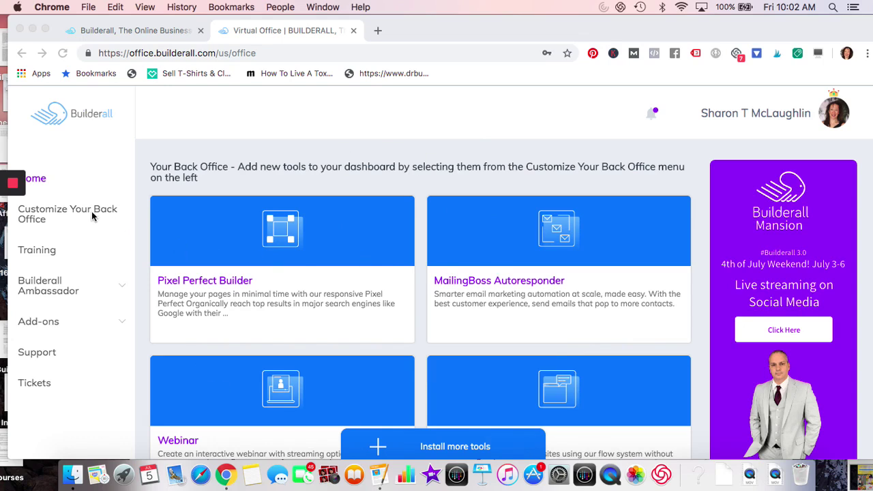
Open the Customize Your Back Office tool library from the dashboard's left sidebar
left_click(45, 220)
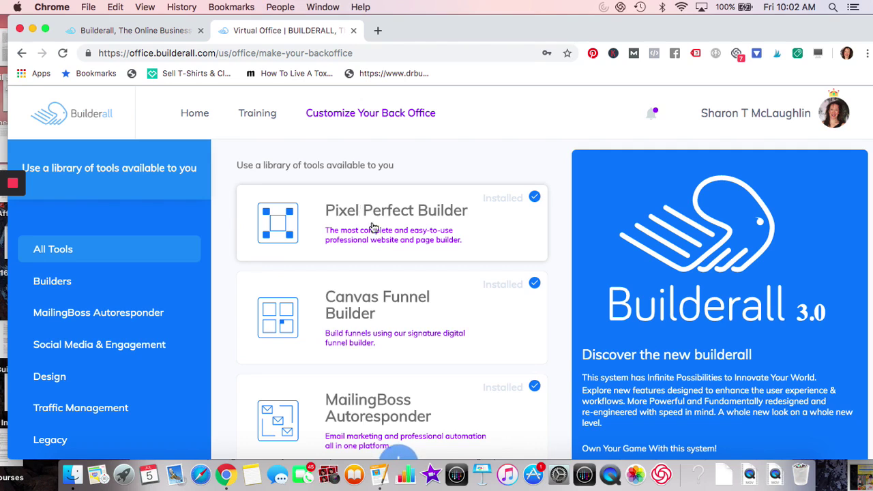
Scroll the tool library from the builders down to App Creator, Magazine Editor, eCommerce and MockUp Studio
scroll(390, 266, "down", 2)
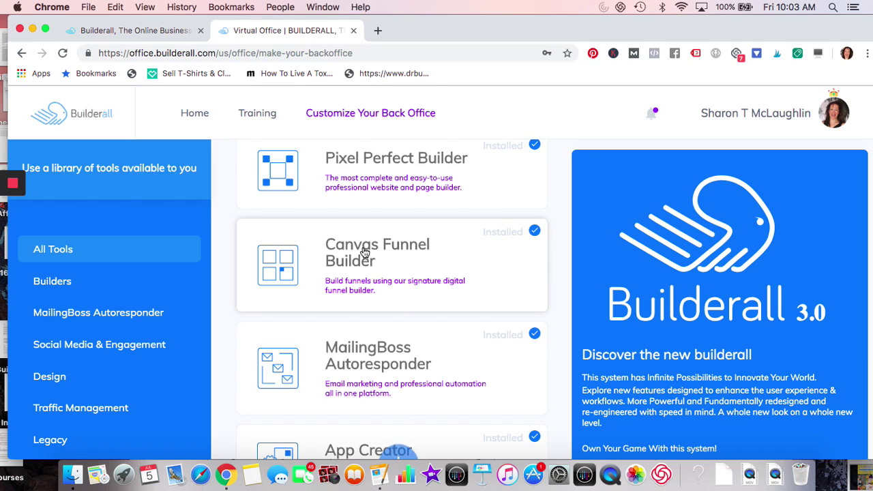
scroll(394, 306, "down", 2)
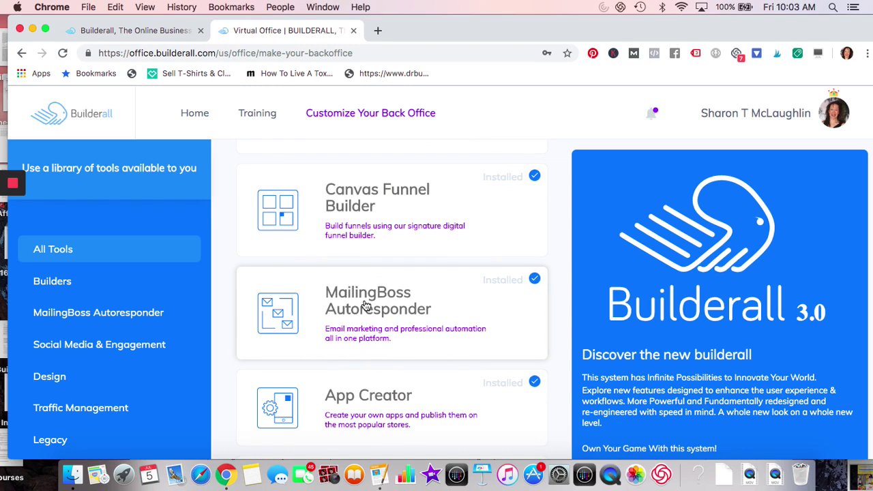
scroll(367, 306, "down", 4)
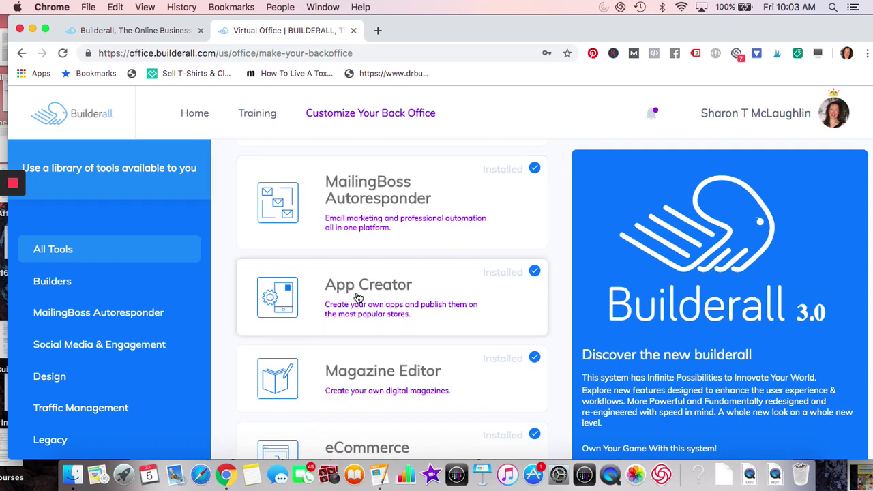
scroll(360, 296, "down", 1)
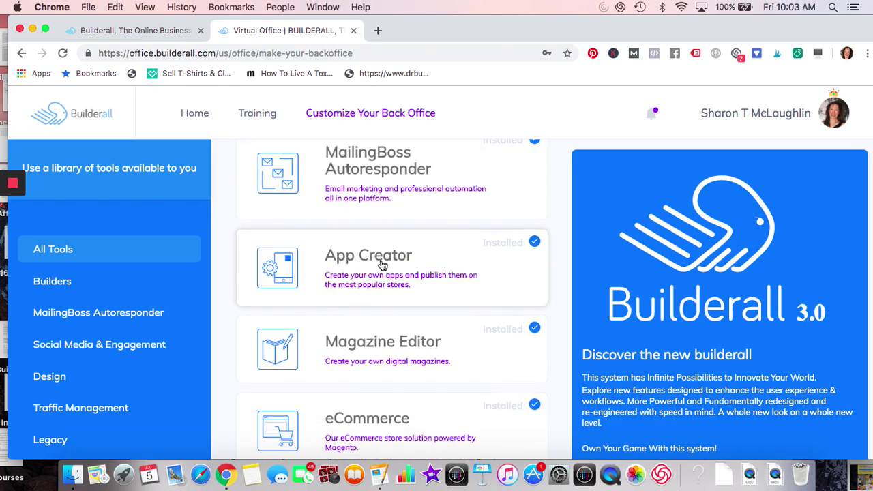
scroll(382, 265, "down", 3)
scroll(382, 265, "down", 1)
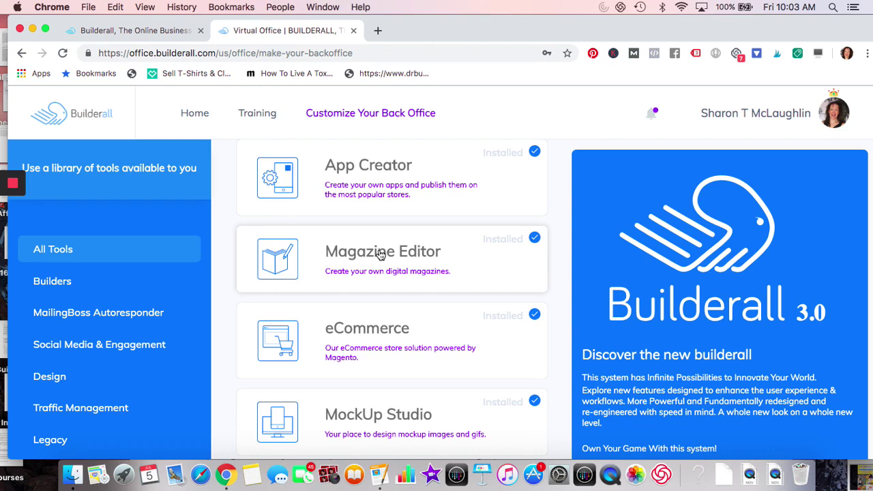
Scroll further down the All Tools list to Video Tag, Presentation Studio and Animated videos
scroll(381, 254, "down", 2)
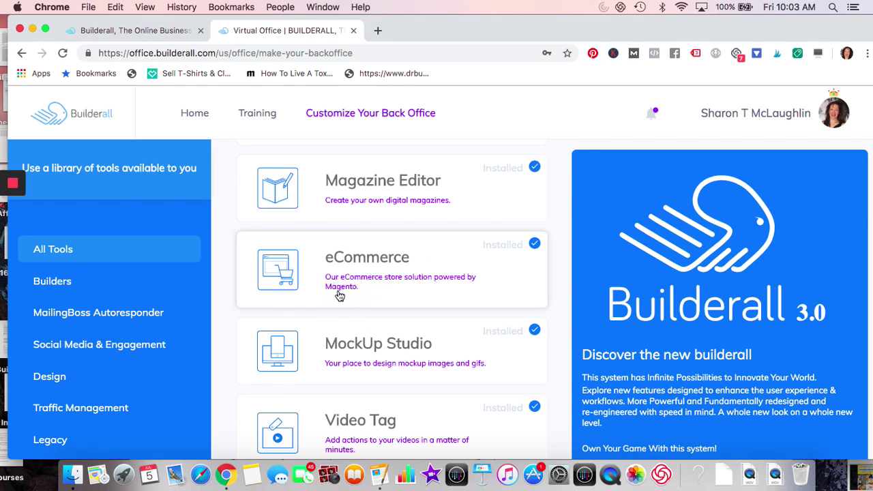
scroll(340, 296, "down", 3)
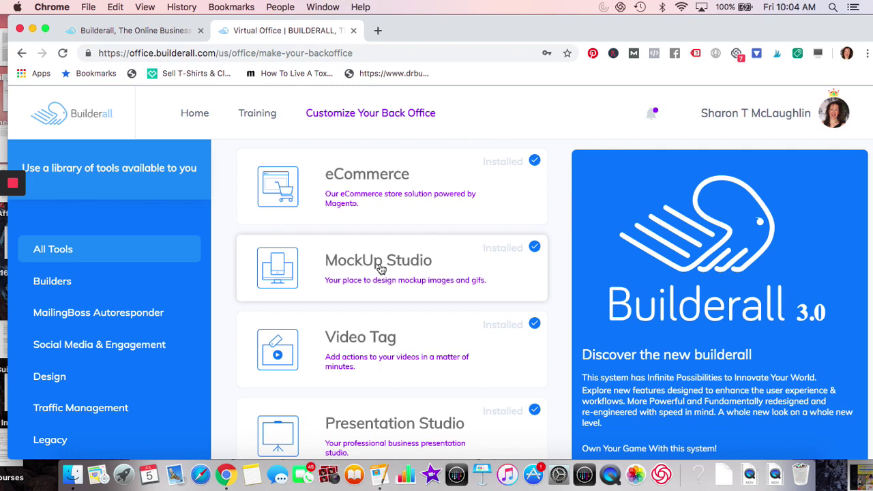
scroll(380, 268, "down", 3)
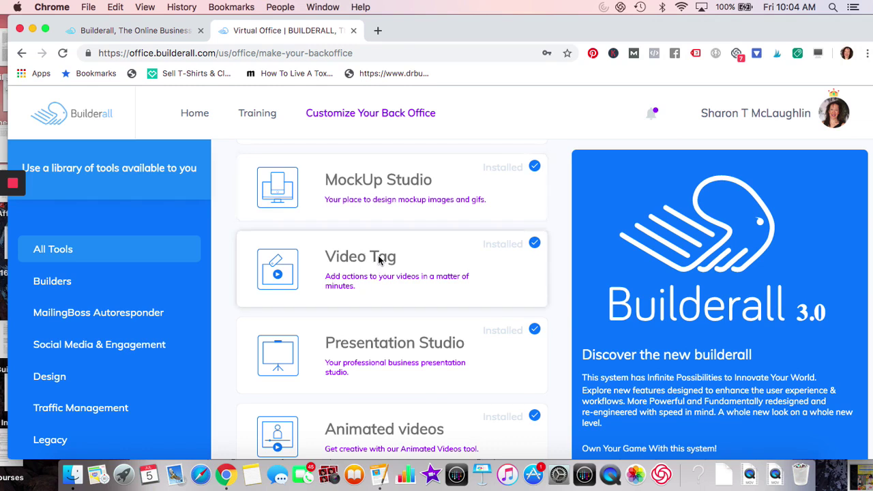
scroll(379, 259, "down", 1)
Scroll the tool list down to Floating Videos, Browser Notifications and Autopost
scroll(379, 259, "up", 2)
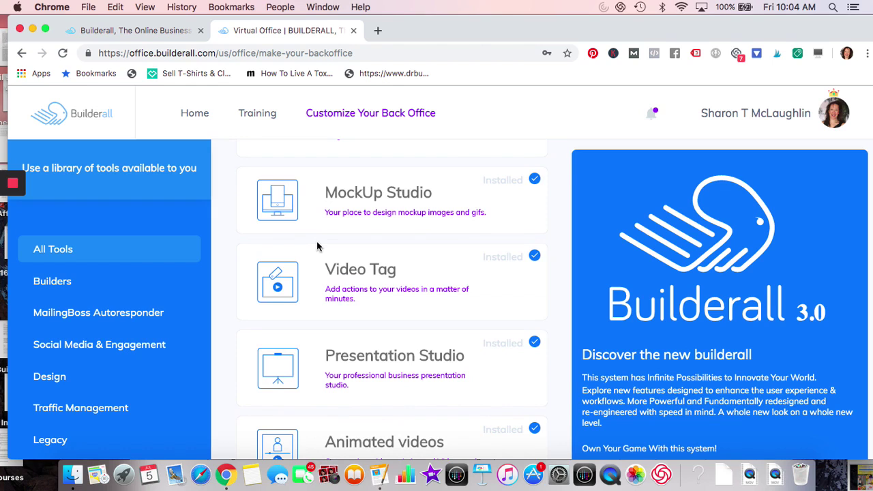
scroll(318, 247, "up", 5)
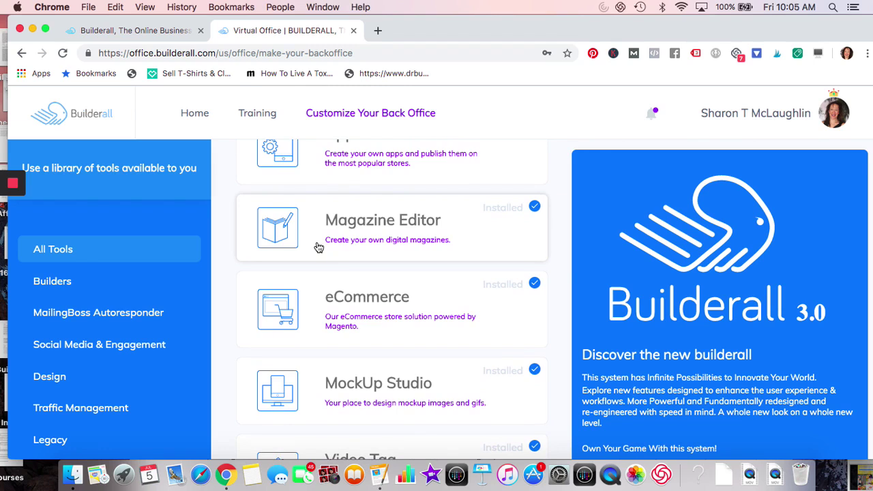
scroll(318, 247, "down", 8)
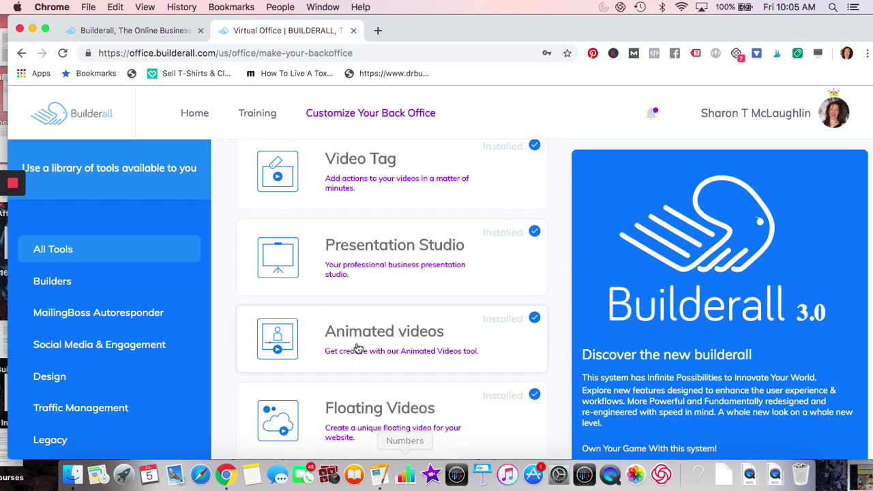
scroll(357, 348, "down", 3)
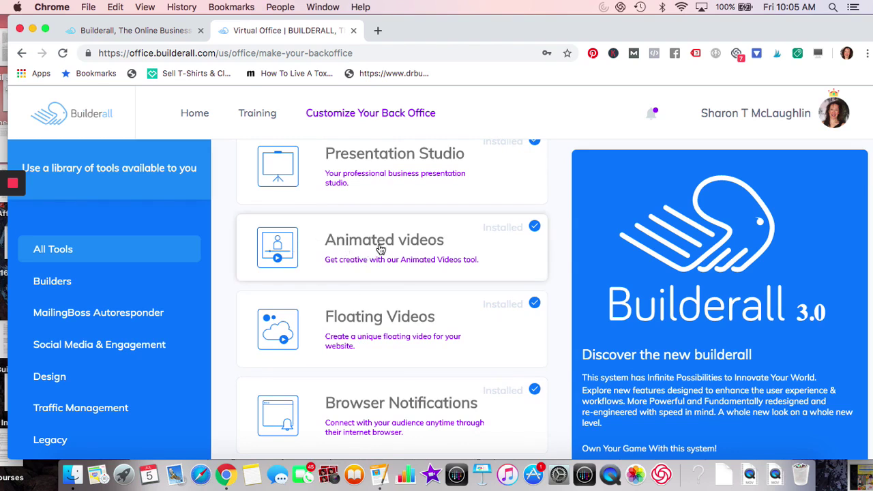
scroll(380, 250, "down", 2)
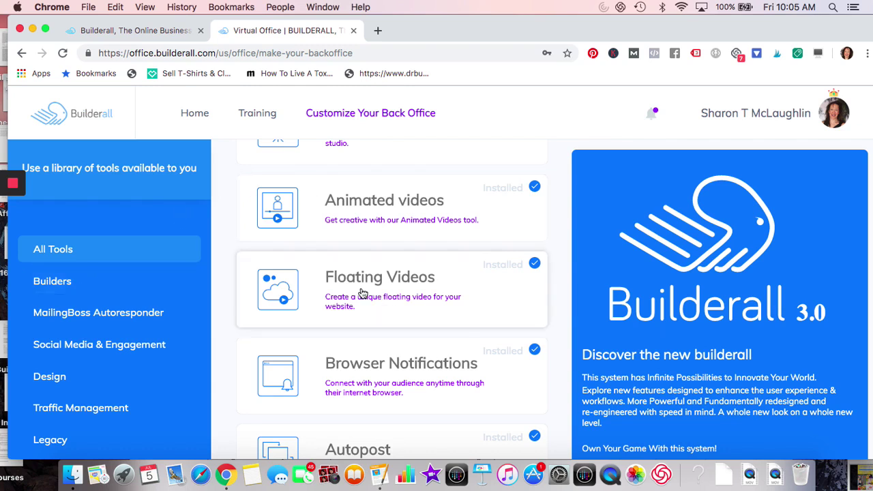
scroll(363, 294, "down", 3)
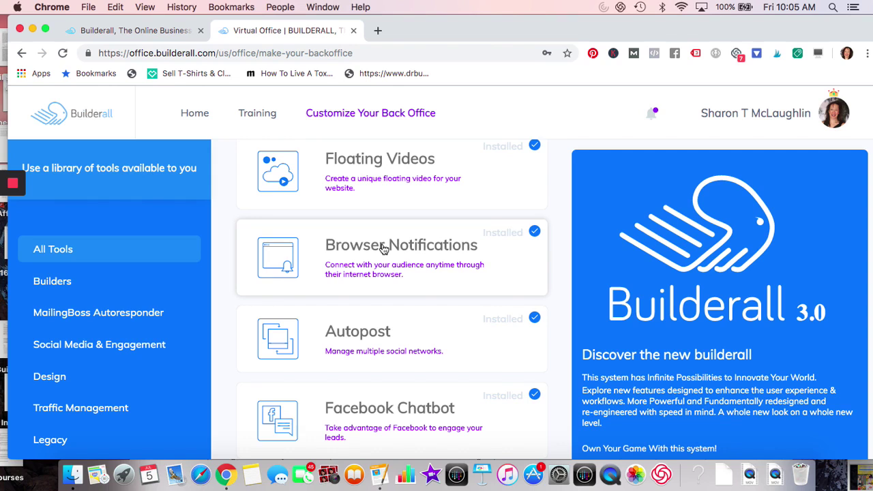
Scroll down to Facebook Chatbot, Share Locker and eLearning below Autopost
scroll(383, 248, "down", 2)
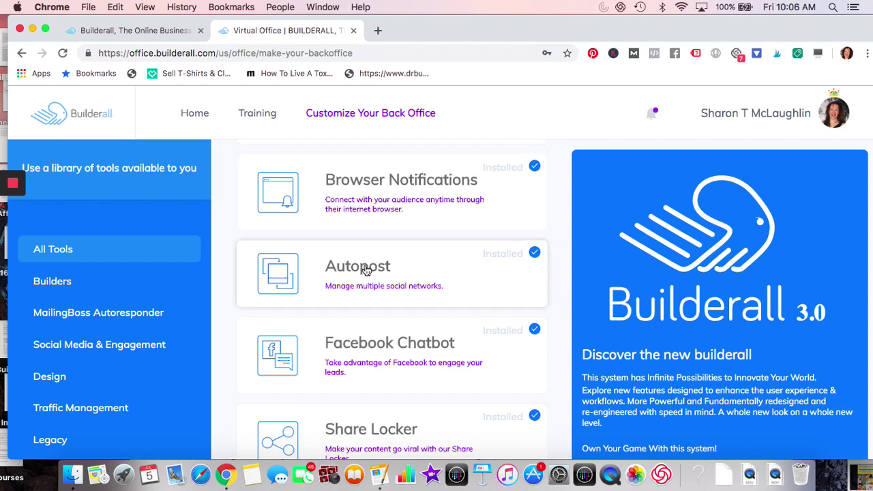
scroll(365, 269, "down", 2)
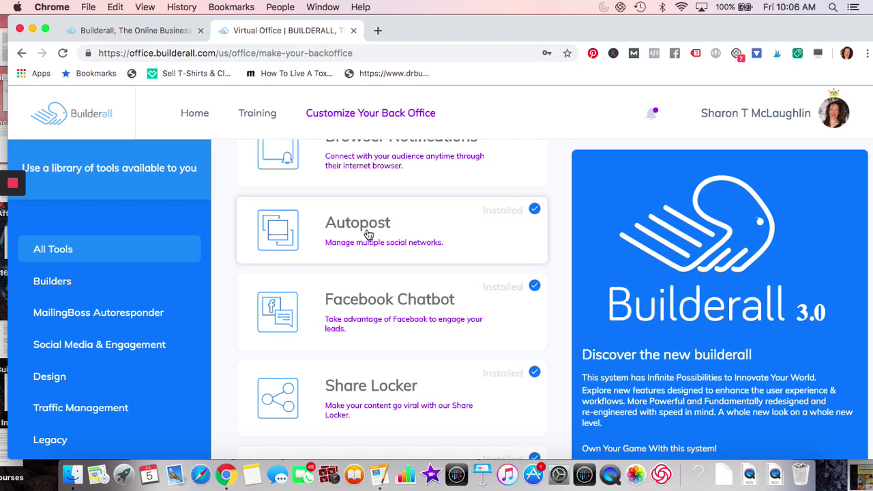
scroll(368, 235, "down", 1)
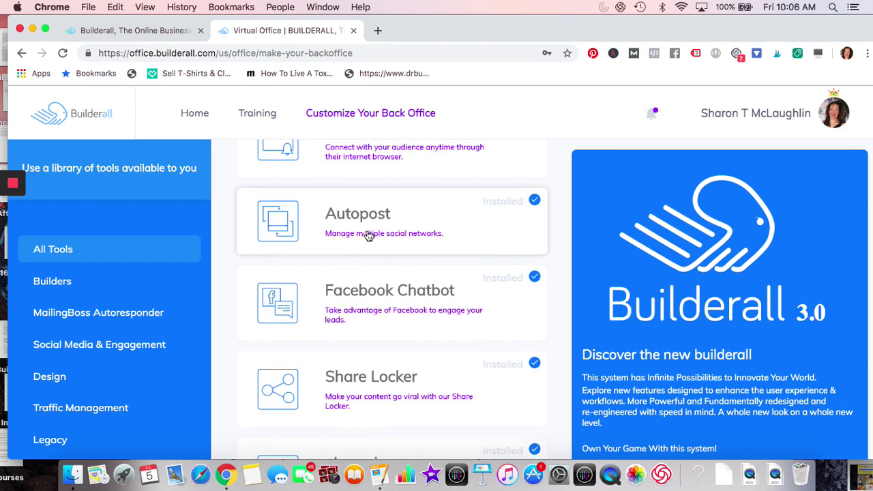
scroll(394, 275, "down", 4)
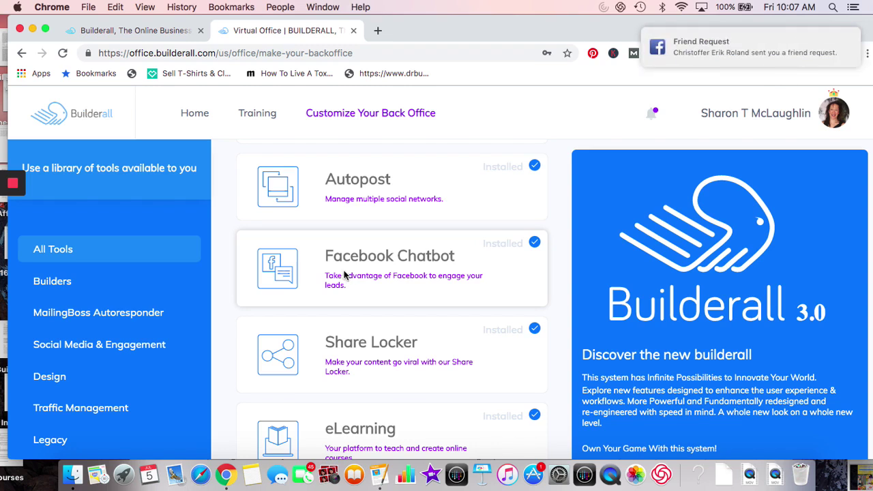
Scroll past eLearning to WhatsApp Messaging, Video Wrapper, Instagram Autoresponder and Webinar
scroll(354, 273, "down", 2)
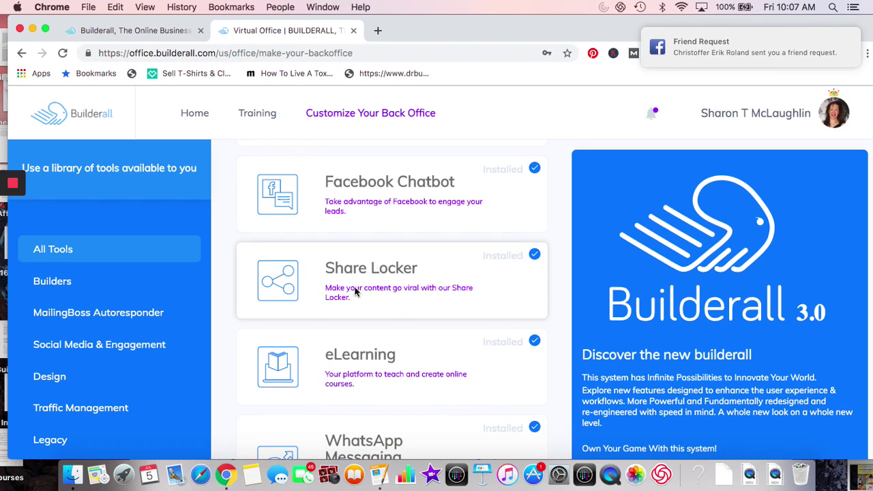
scroll(355, 292, "down", 2)
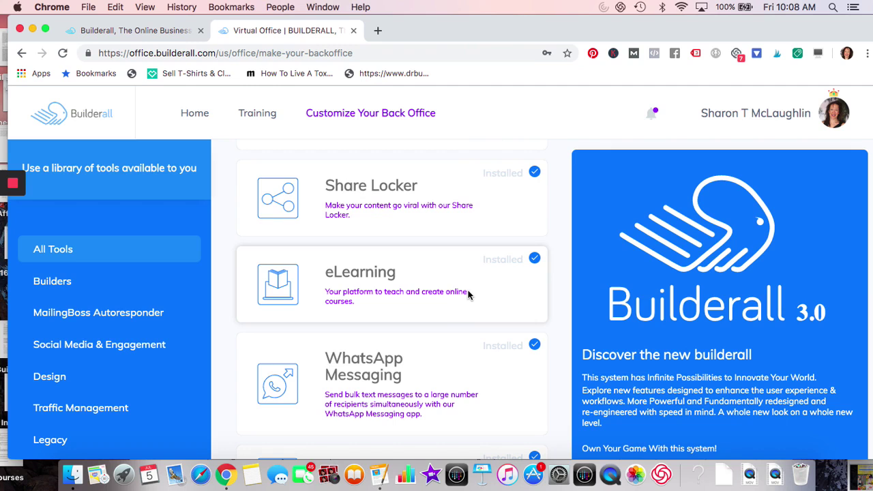
scroll(468, 293, "down", 3)
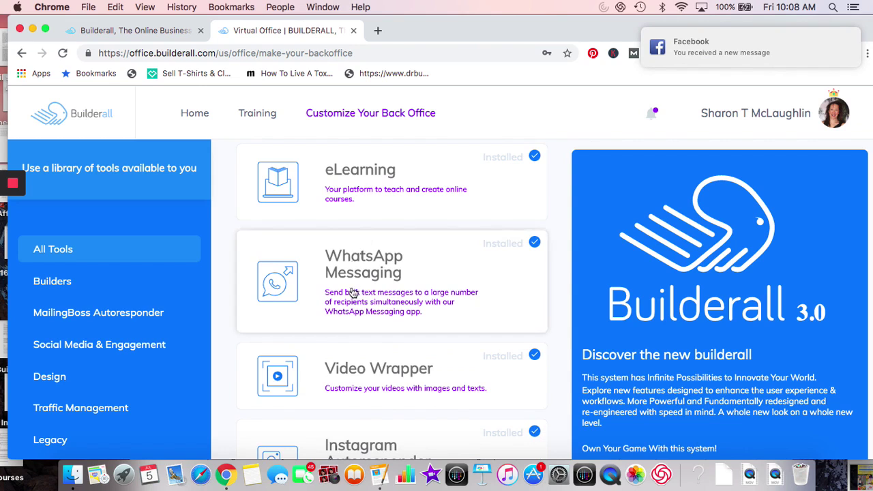
scroll(352, 292, "down", 3)
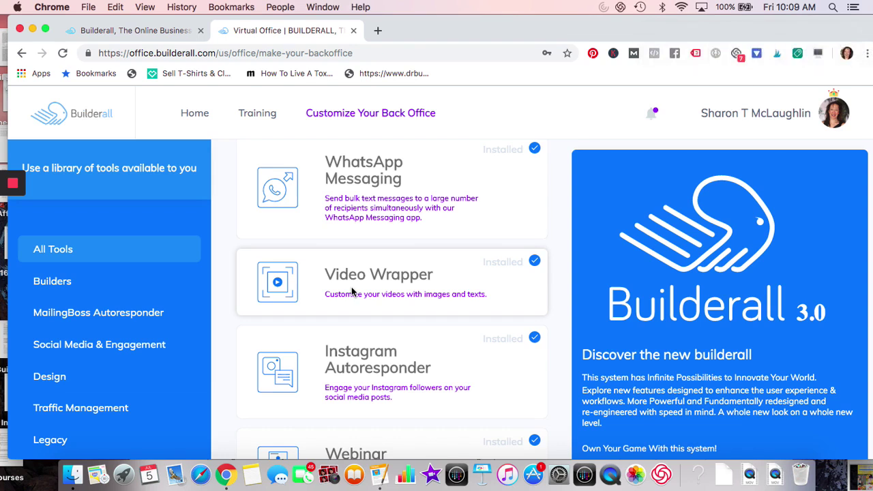
scroll(351, 291, "down", 2)
scroll(352, 291, "down", 3)
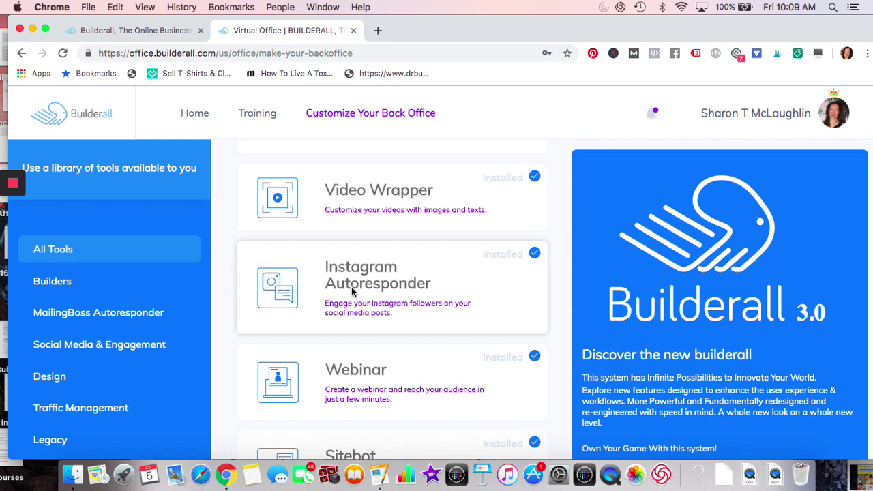
scroll(352, 292, "down", 1)
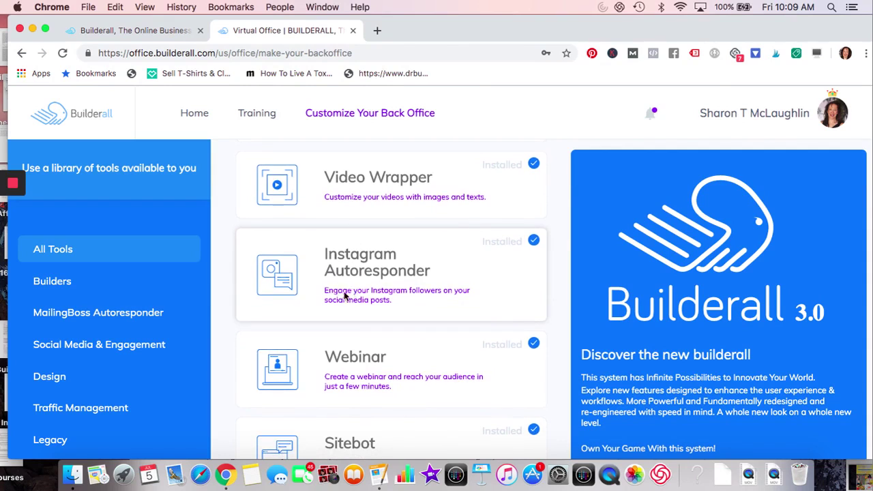
scroll(347, 270, "down", 4)
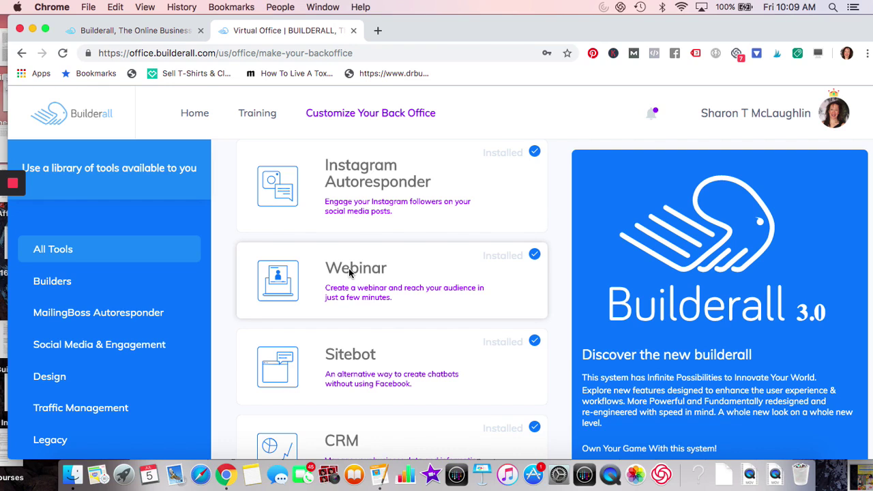
scroll(348, 268, "down", 2)
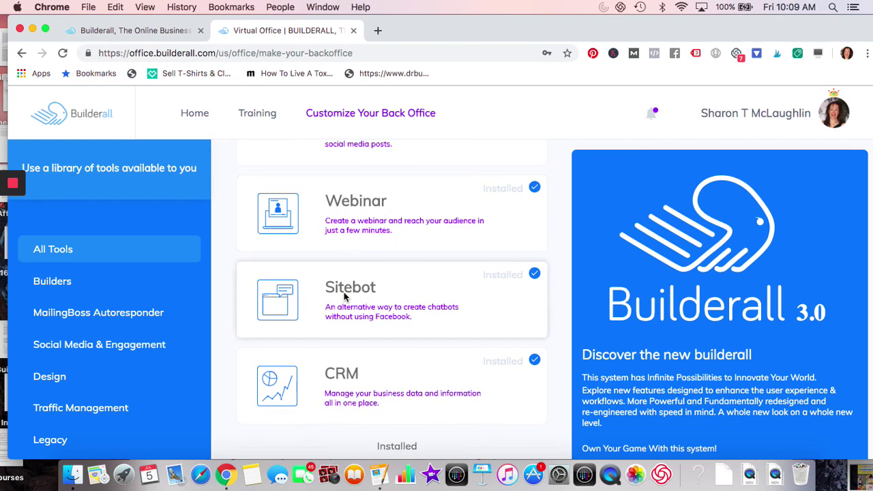
scroll(344, 294, "down", 1)
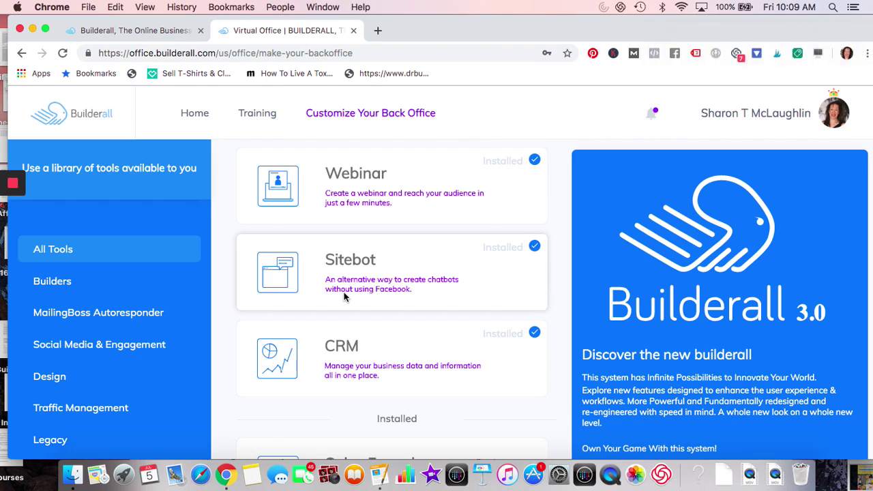
scroll(343, 293, "down", 2)
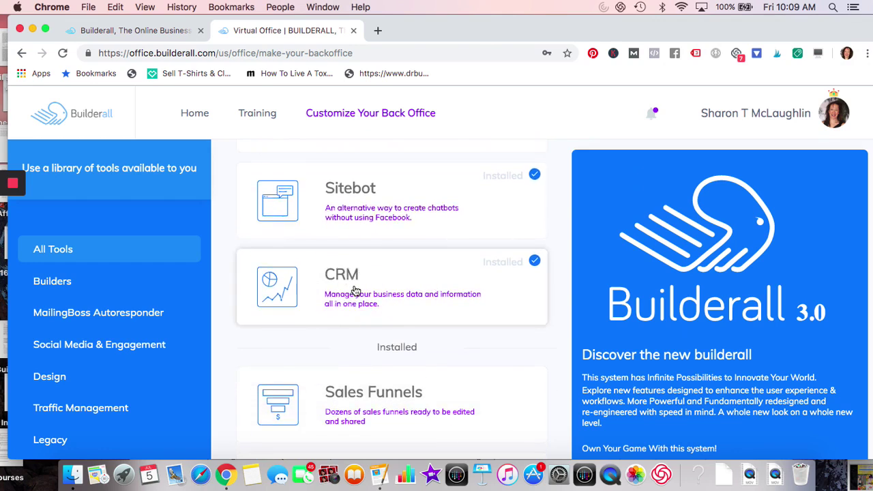
scroll(356, 291, "down", 3)
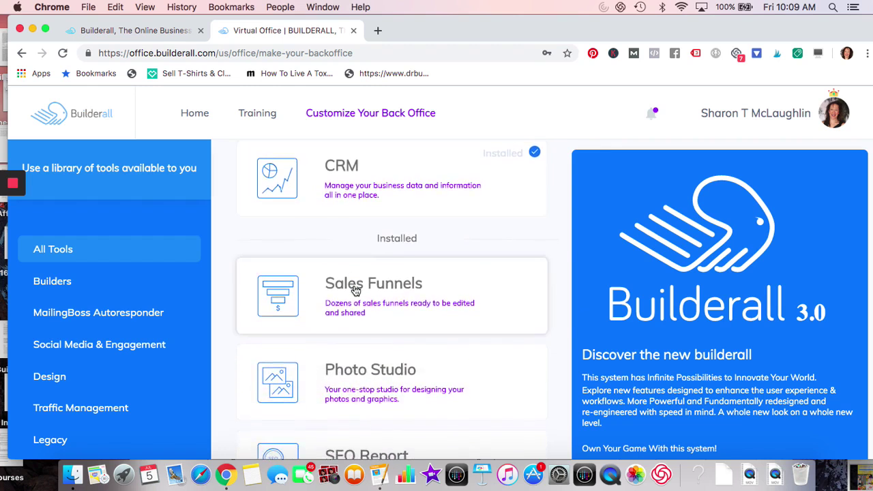
scroll(355, 291, "down", 1)
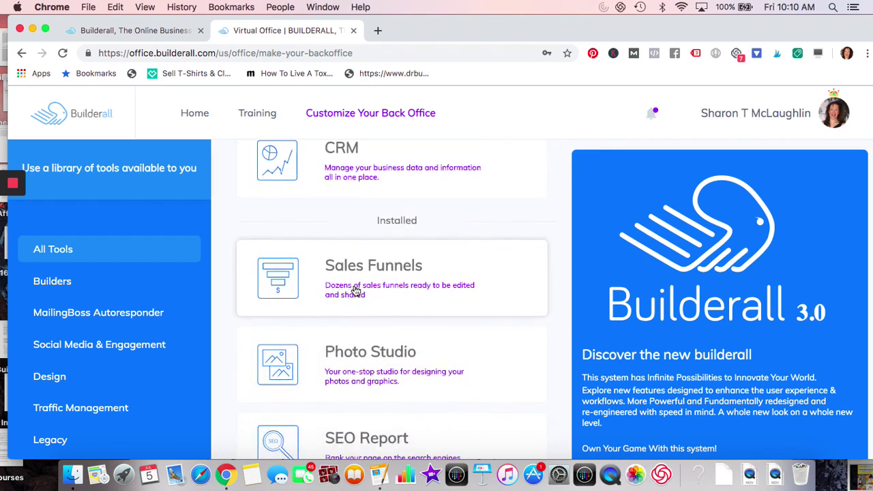
scroll(352, 290, "down", 3)
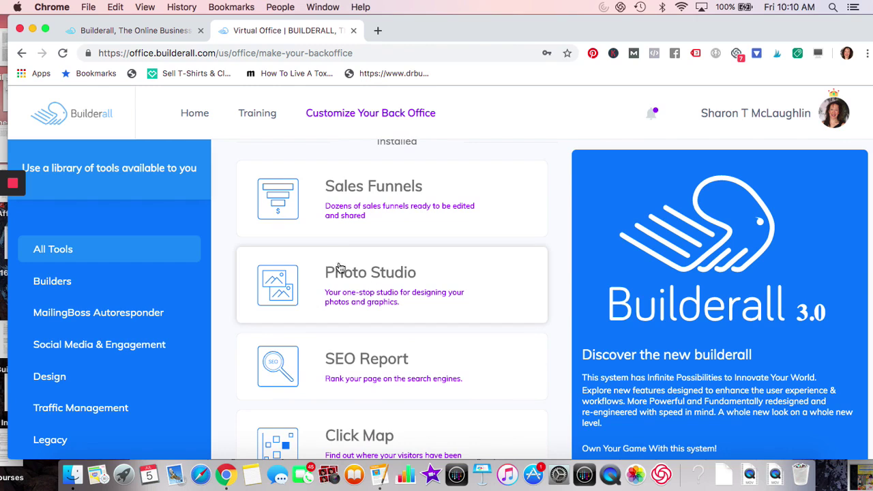
scroll(352, 312, "down", 3)
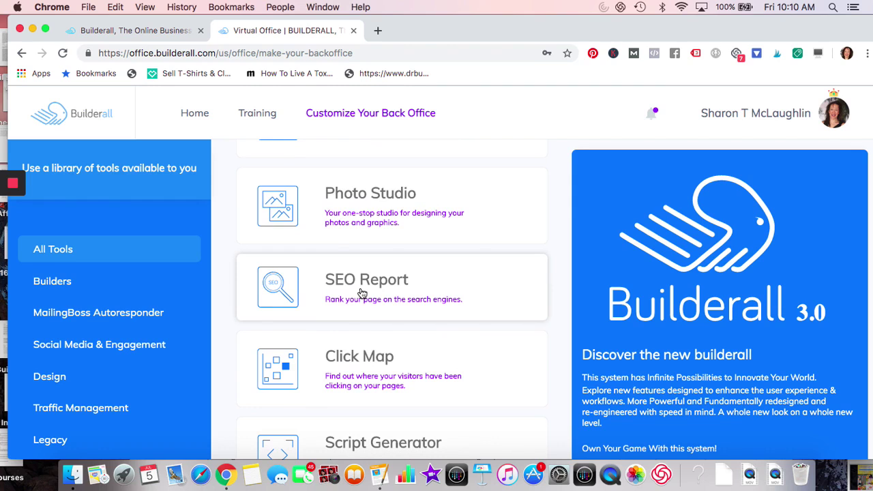
scroll(373, 289, "down", 1)
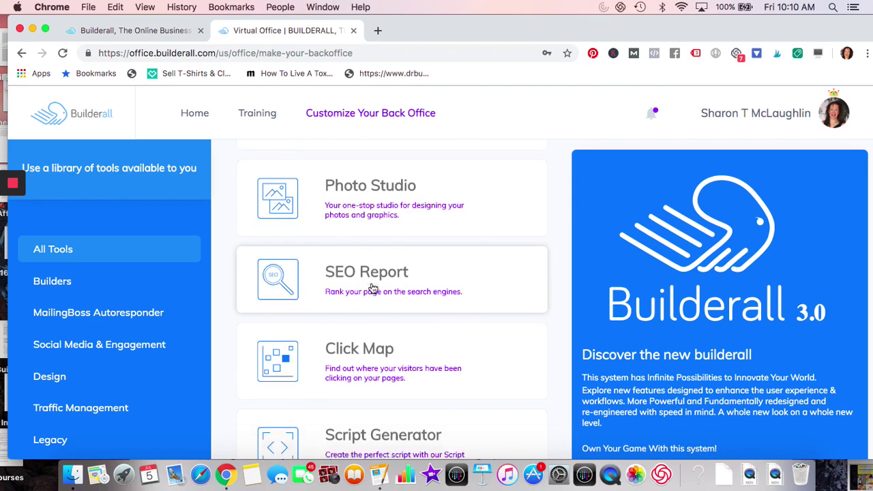
scroll(372, 289, "down", 3)
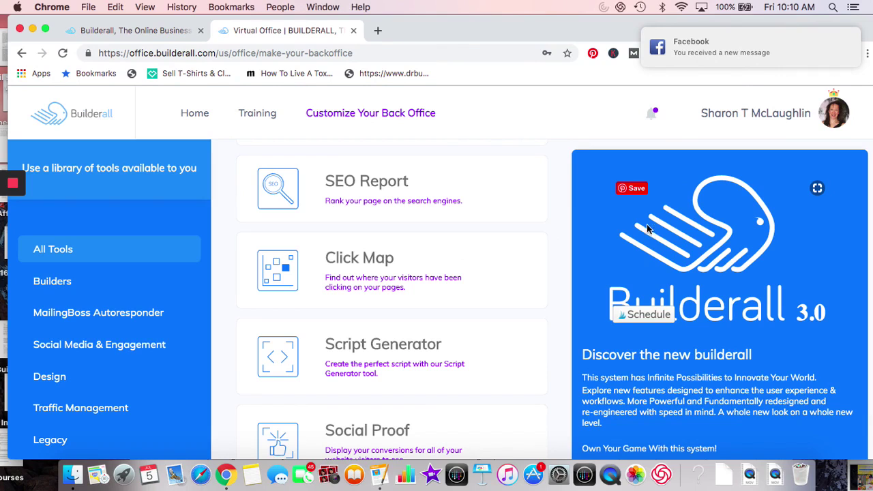
scroll(436, 380, "down", 1)
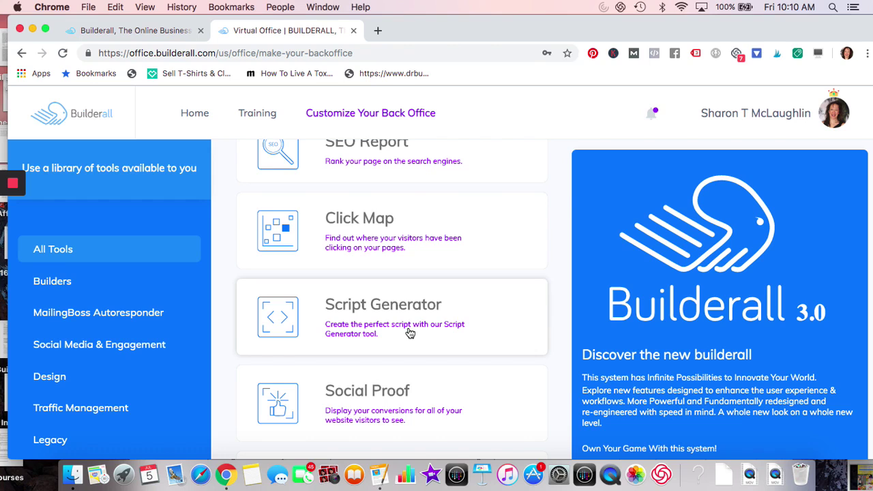
scroll(410, 332, "down", 3)
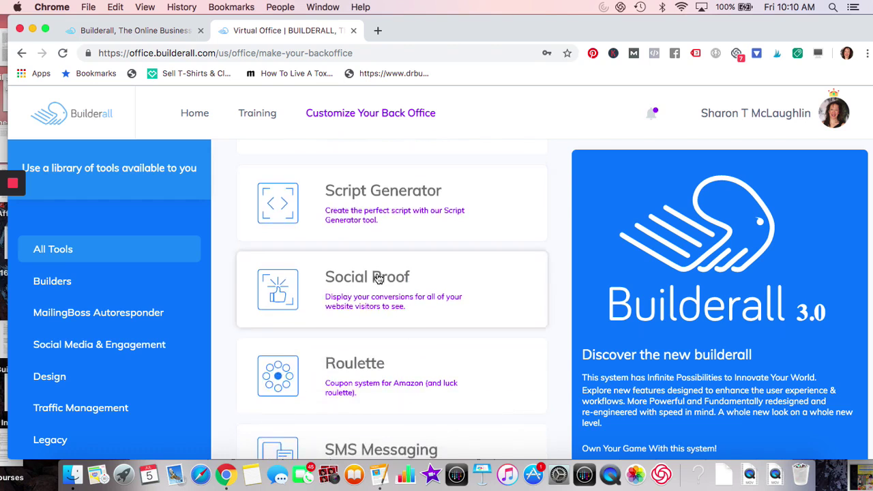
scroll(379, 278, "down", 1)
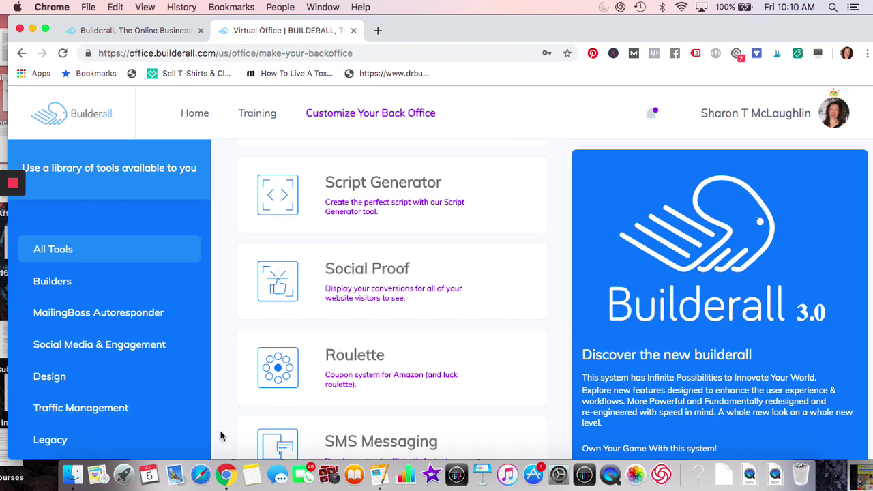
scroll(208, 423, "down", 3)
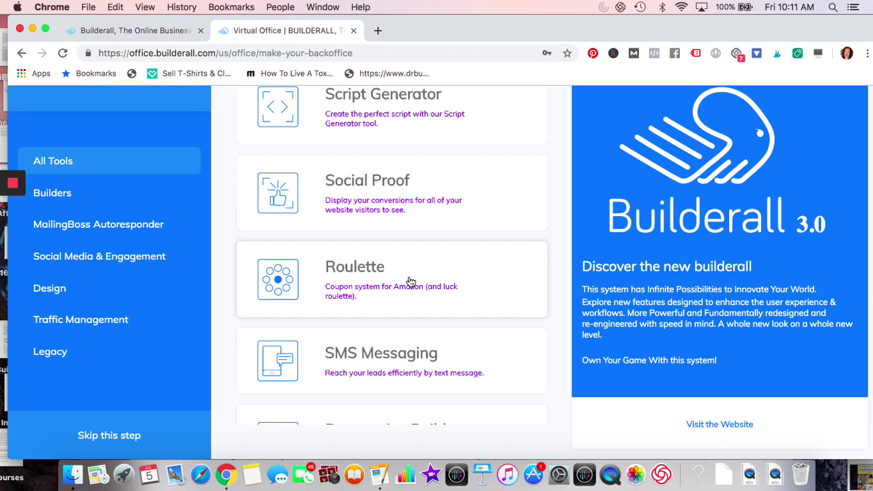
scroll(410, 281, "down", 2)
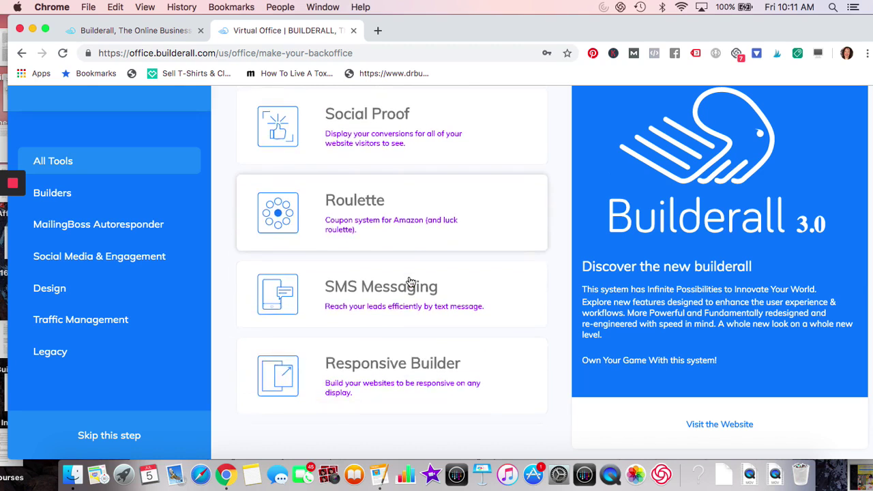
scroll(410, 281, "down", 1)
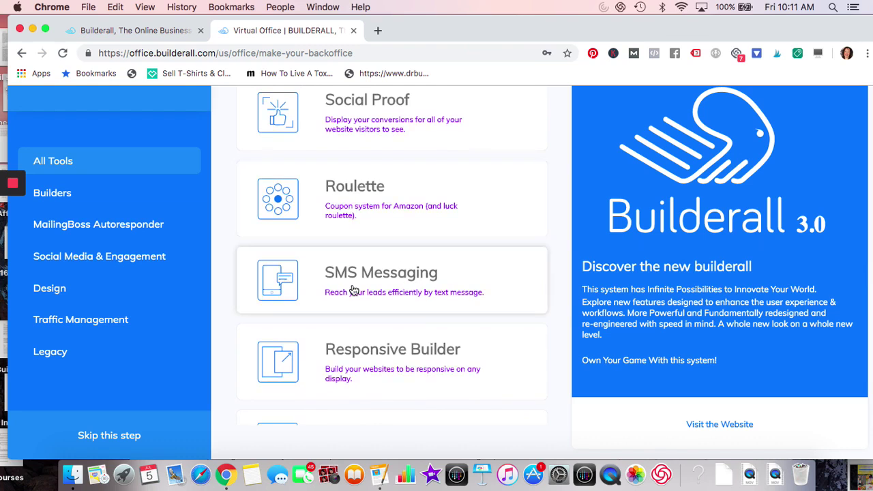
scroll(353, 290, "down", 1)
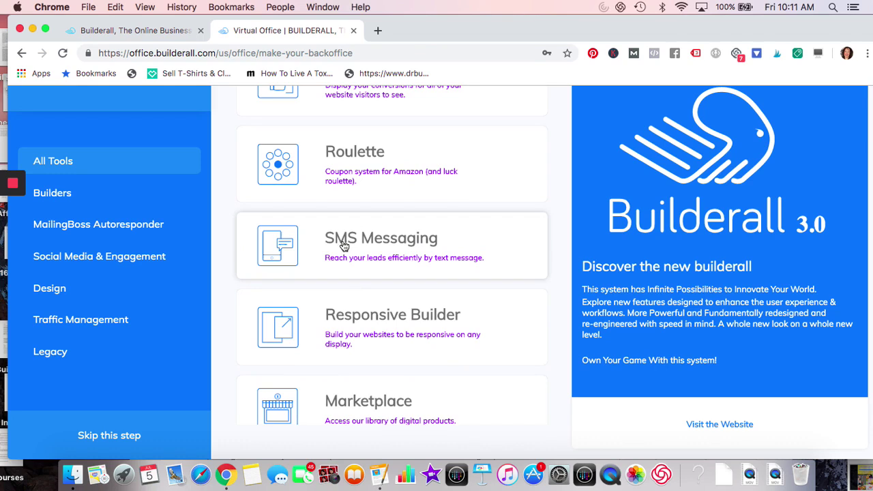
scroll(345, 245, "down", 1)
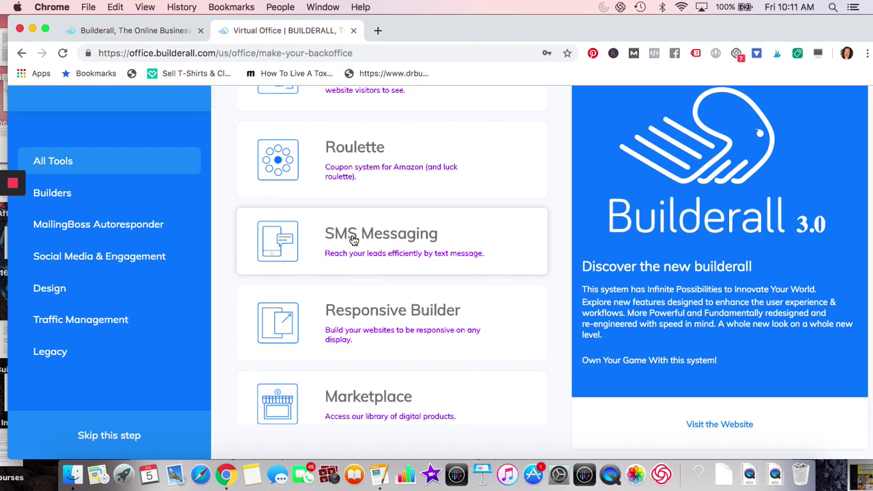
scroll(353, 240, "down", 2)
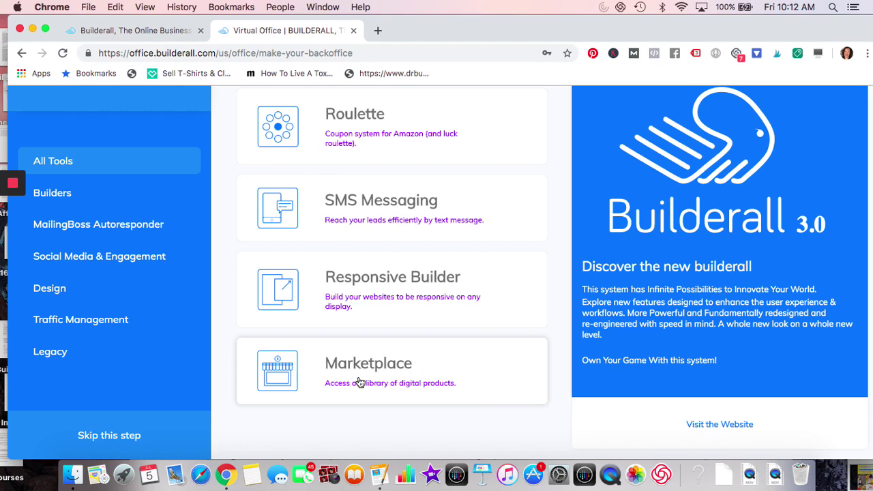
scroll(359, 381, "up", 15)
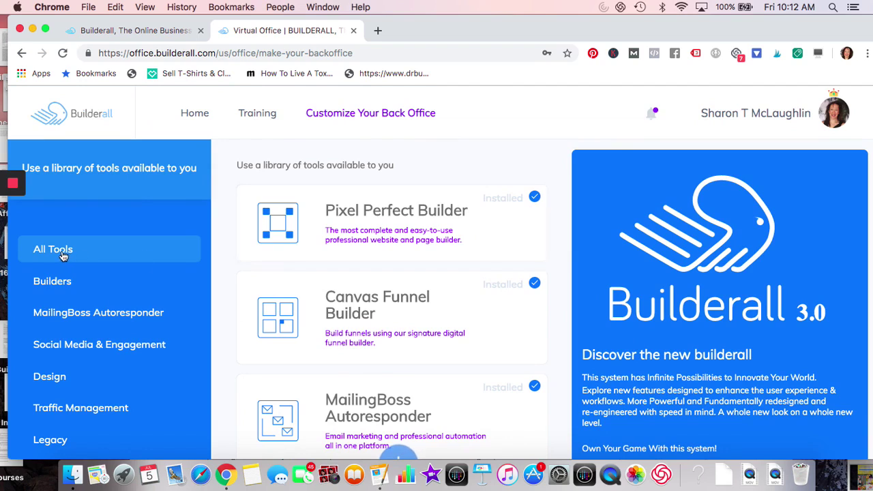
Go back to the Home back office page using the top navigation link
left_click(193, 116)
right_click(192, 114)
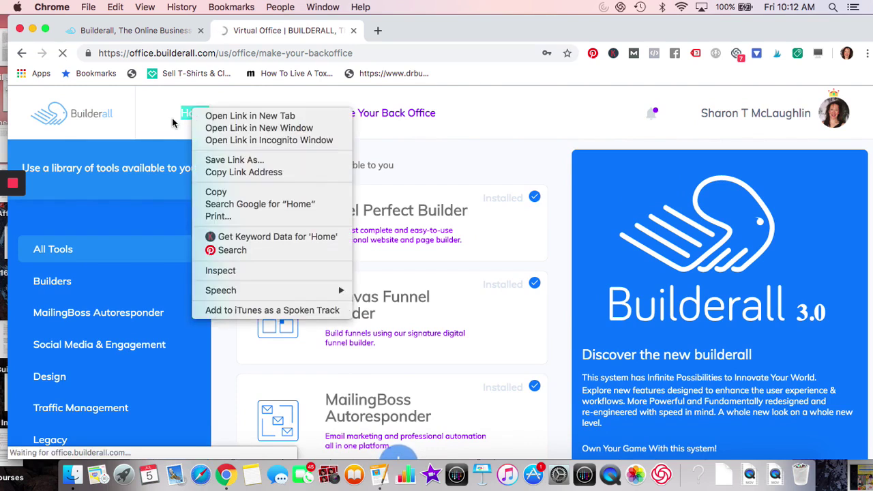
left_click(192, 115)
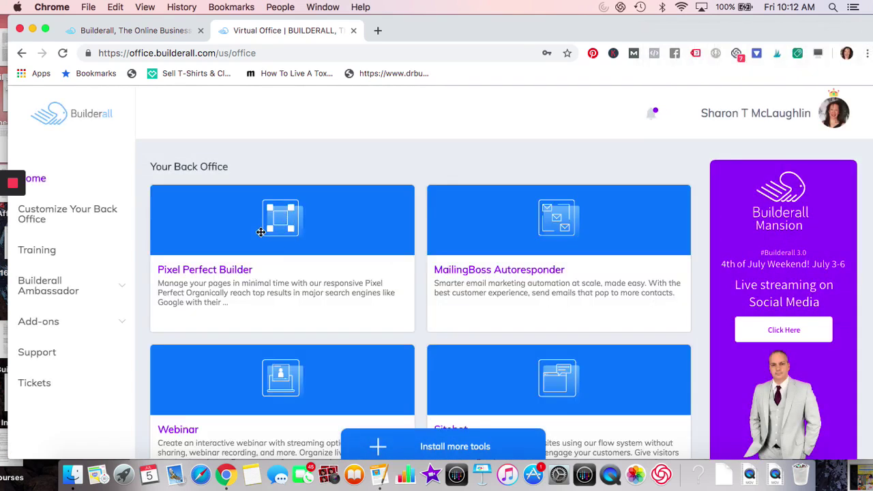
Enter Pixel Perfect Builder, look over the My sites grid, and start a new website
mouse_move(282, 228)
left_click(365, 348)
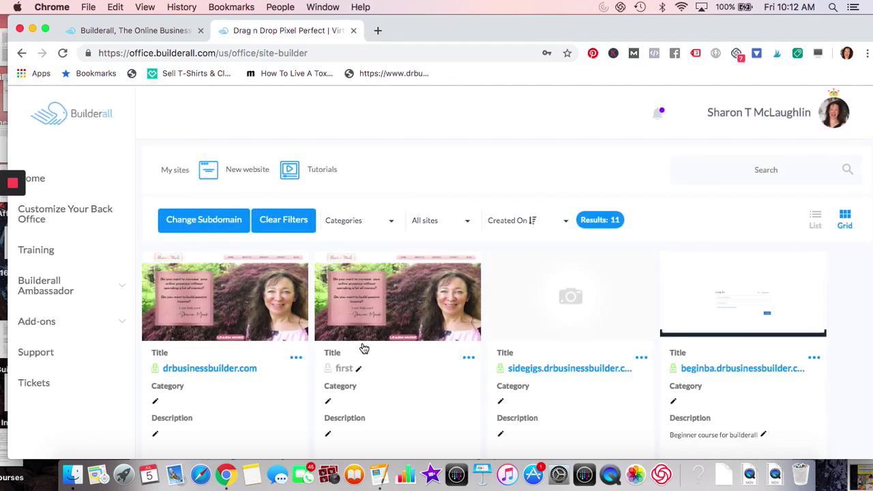
scroll(247, 413, "down", 3)
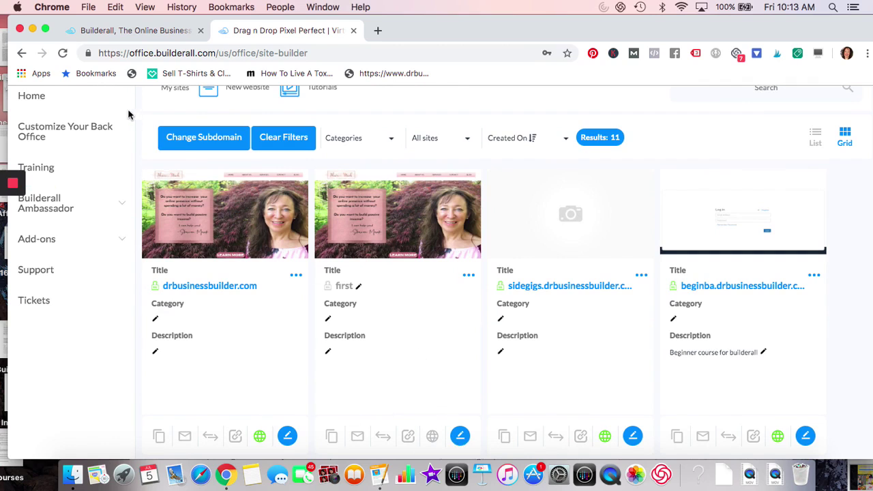
scroll(134, 159, "up", 3)
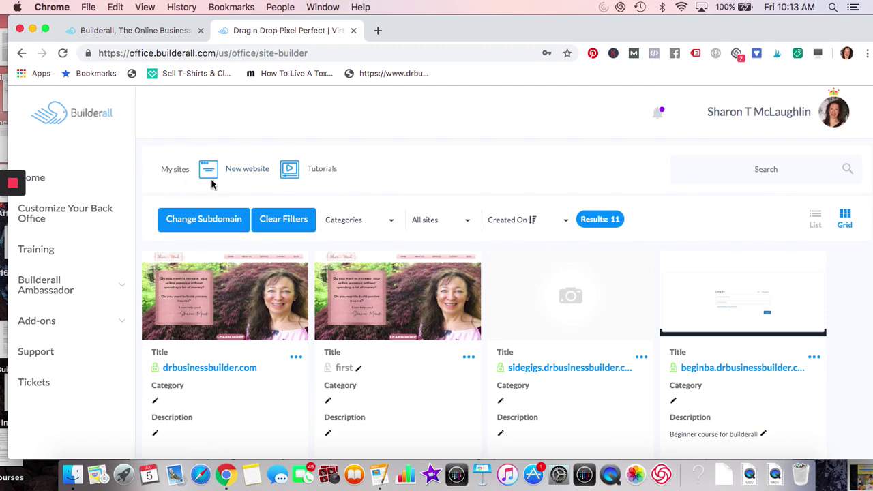
left_click(248, 175)
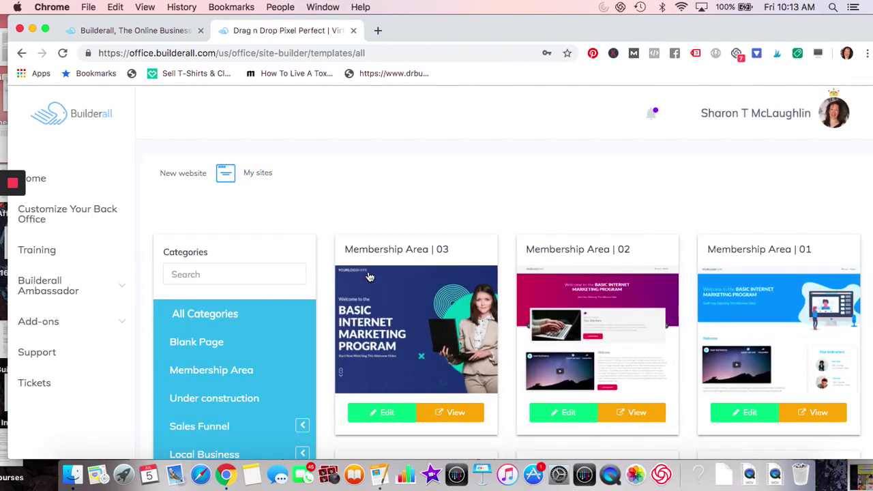
Scroll the template gallery past Top Professionals and Heavenly Braids Salon to Service Limousine Express
scroll(384, 300, "down", 5)
scroll(384, 300, "down", 15)
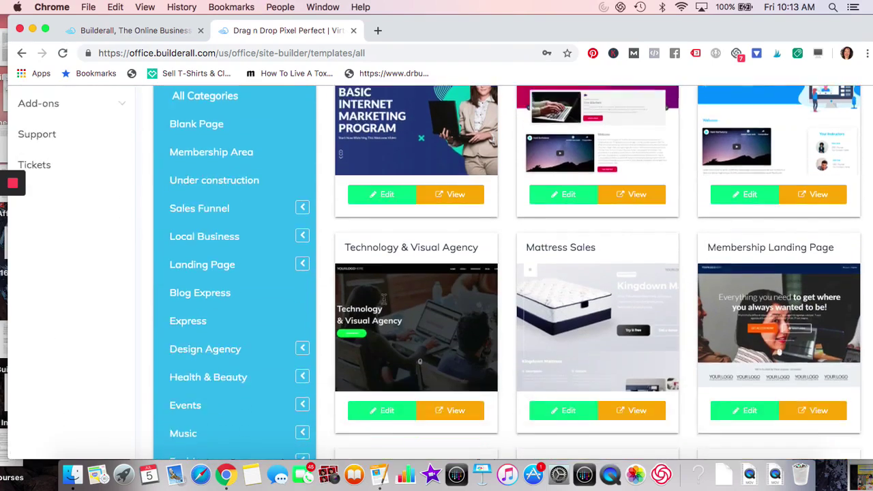
scroll(385, 303, "down", 18)
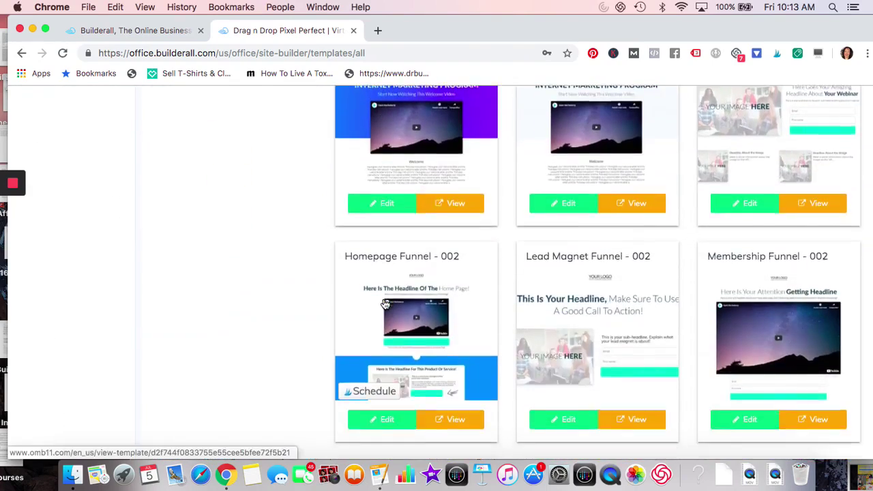
scroll(384, 303, "down", 8)
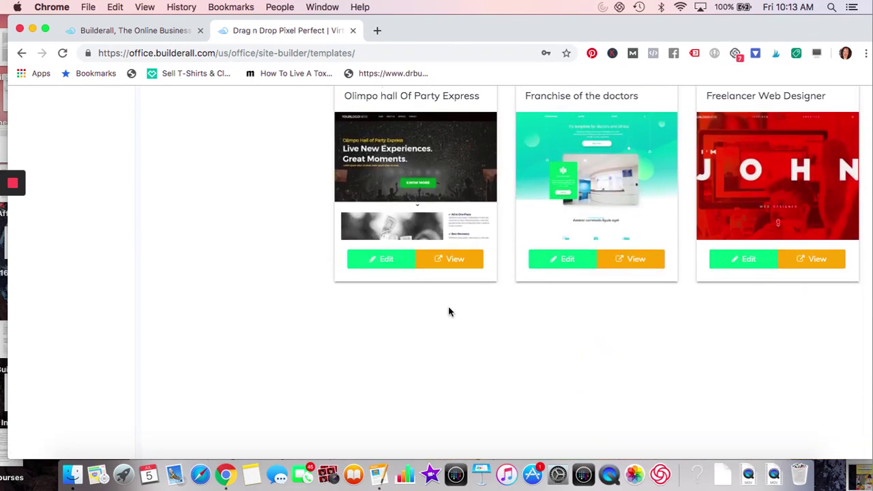
scroll(448, 311, "down", 4)
scroll(448, 312, "down", 5)
scroll(448, 311, "up", 4)
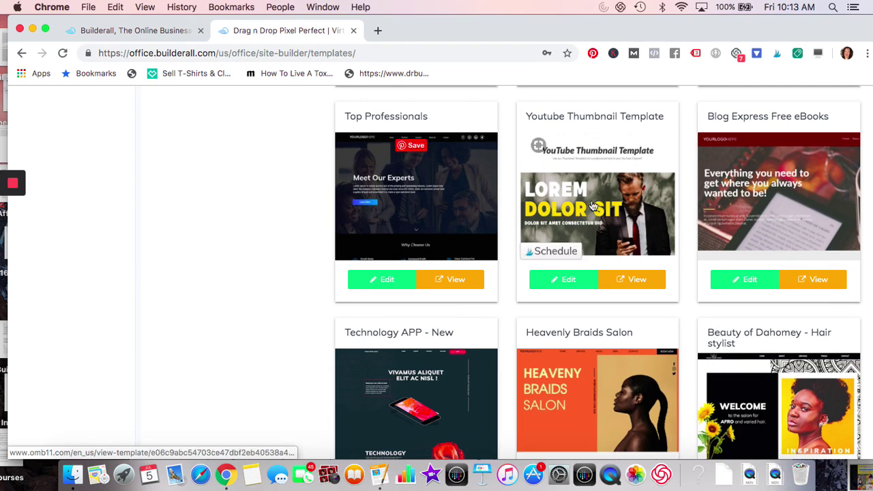
scroll(595, 242, "down", 11)
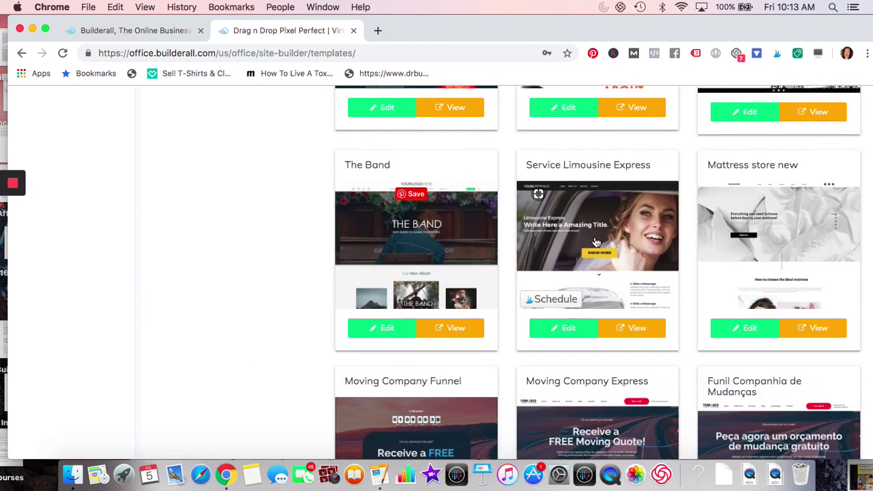
Edit the Service Limousine Express template and move the hero text group right and up
left_click(564, 334)
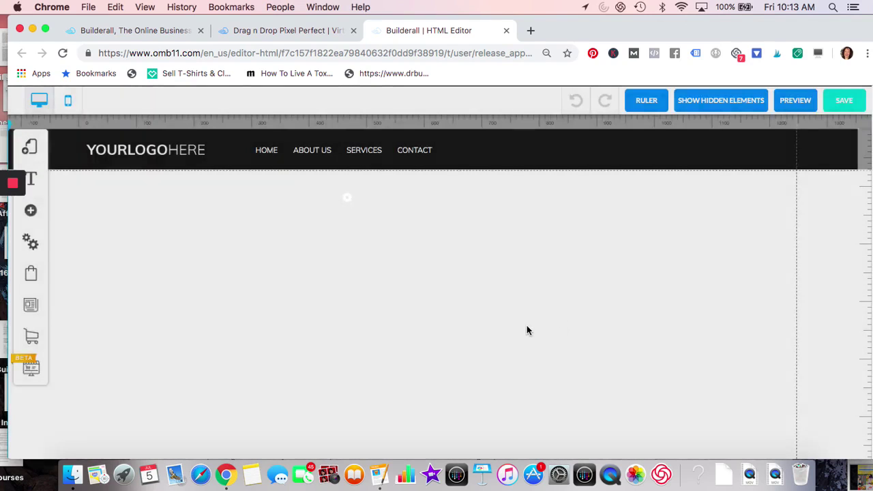
scroll(526, 330, "down", 1)
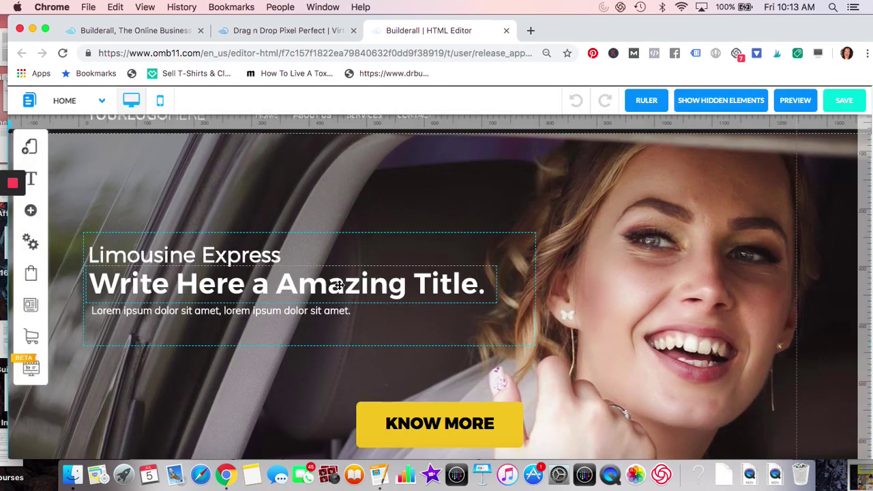
left_click(353, 254)
left_click_drag(352, 253, 400, 215)
Reposition Limousine Express, the text group and the title over KNOW MORE, then open Banner settings
left_click_drag(317, 227, 761, 339)
left_click_drag(555, 290, 443, 308)
left_click(411, 273)
left_click_drag(412, 273, 495, 273)
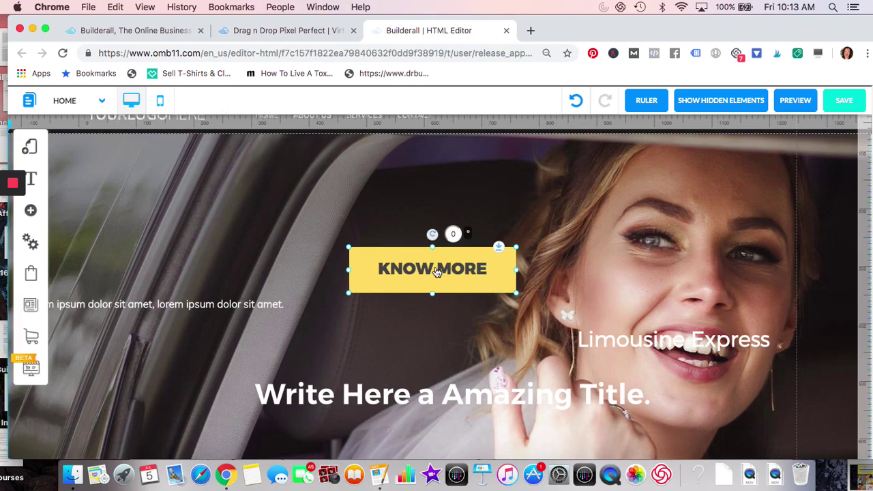
double_click(678, 243)
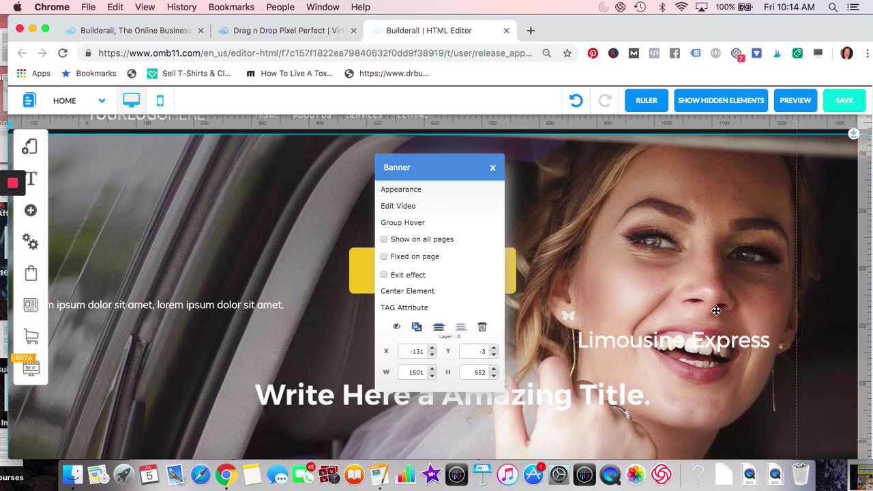
Move the limousine photo to the top-left corner of the advantages section
scroll(716, 311, "down", 10)
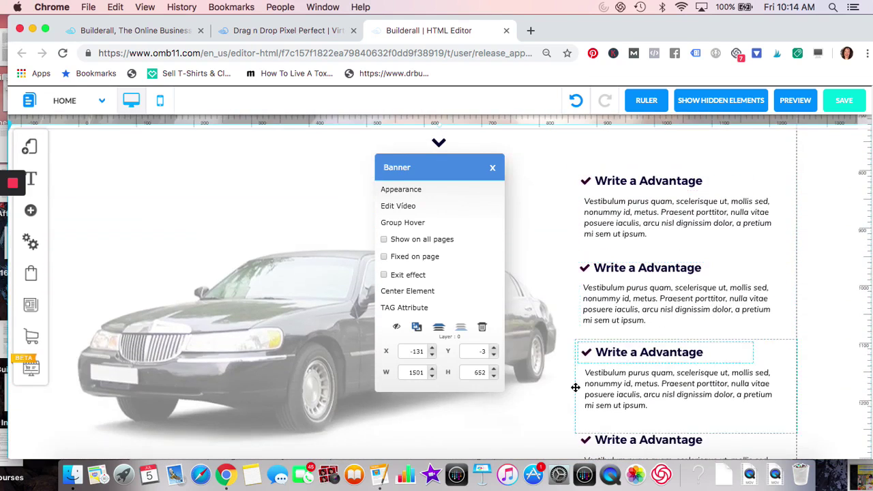
left_click_drag(285, 361, 609, 266)
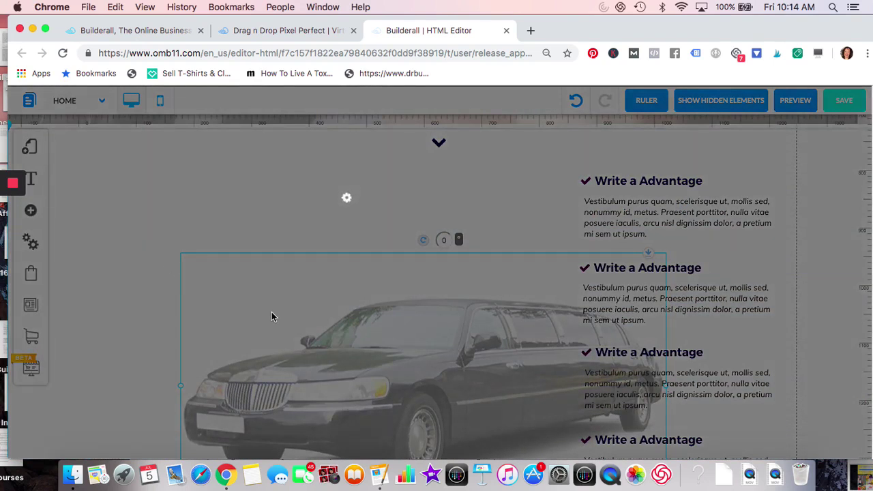
scroll(356, 249, "up", 2)
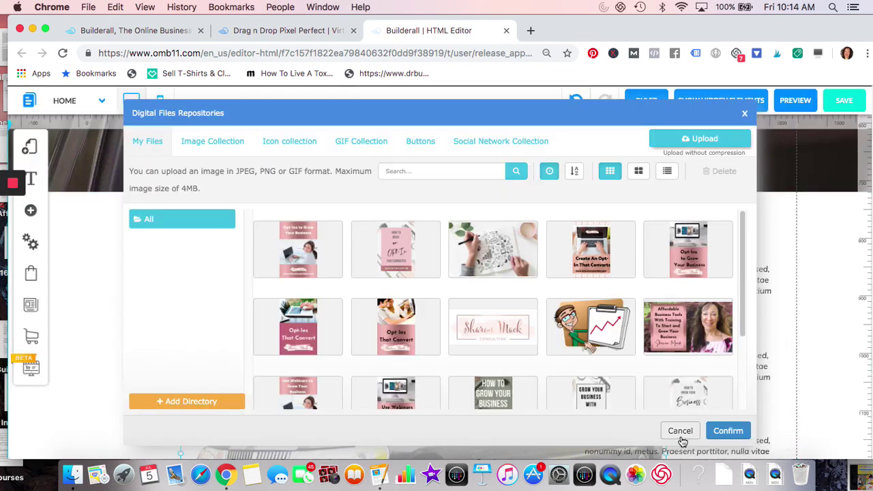
left_click(681, 431)
left_click_drag(532, 416, 425, 306)
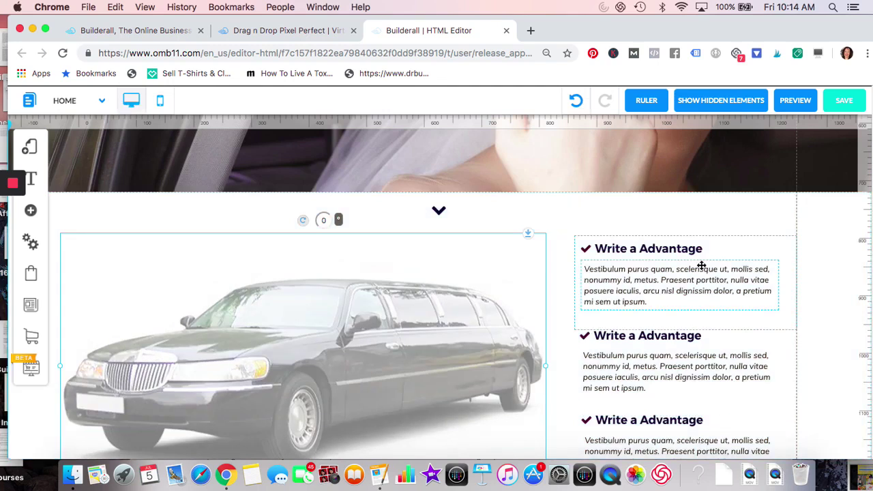
Open the first 'Write a Advantage' heading for H4 - Title Small text formatting
left_click(654, 252)
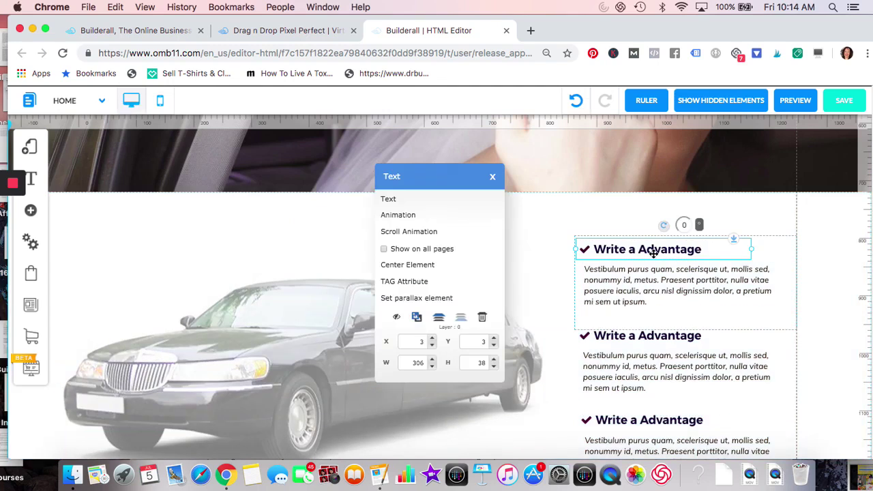
left_click(411, 203)
left_click_drag(591, 37, 641, 32)
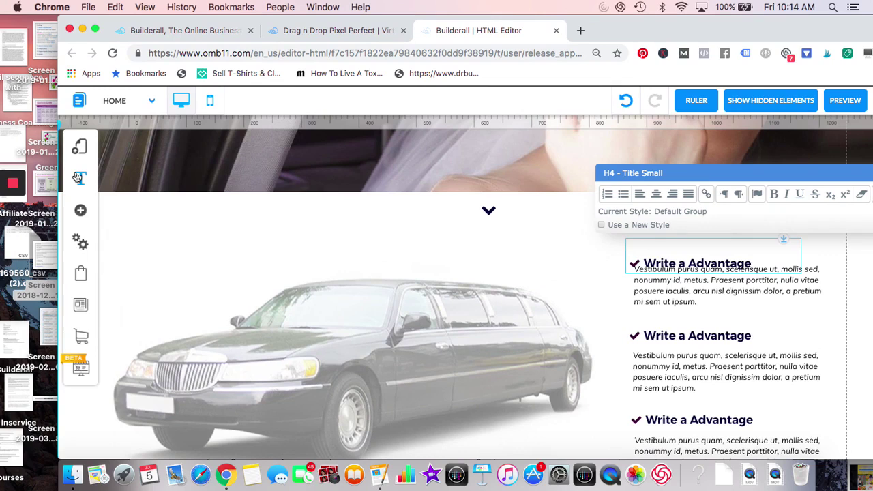
Preview the Customize fonts settings and the text styles available to add
left_click(80, 178)
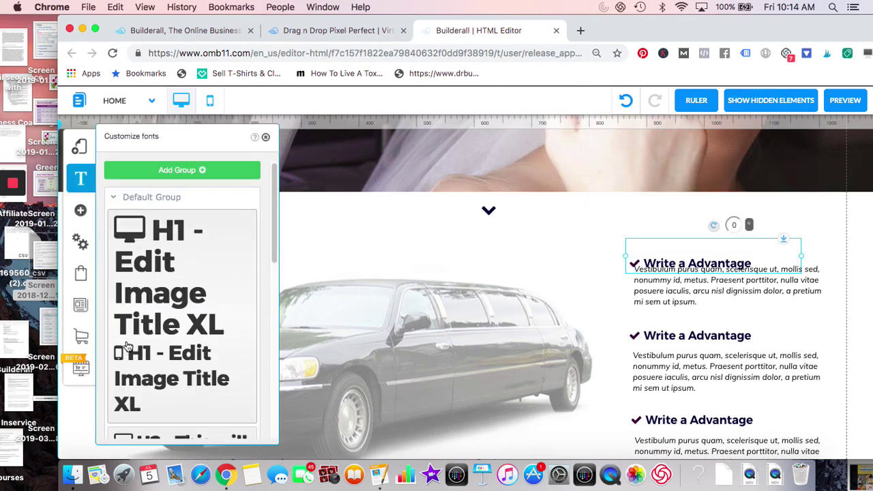
scroll(180, 319, "down", 5)
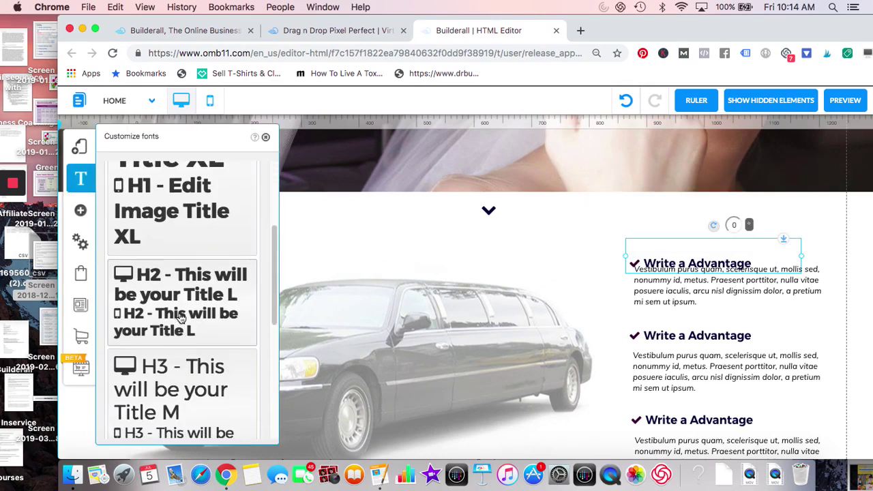
scroll(181, 319, "up", 10)
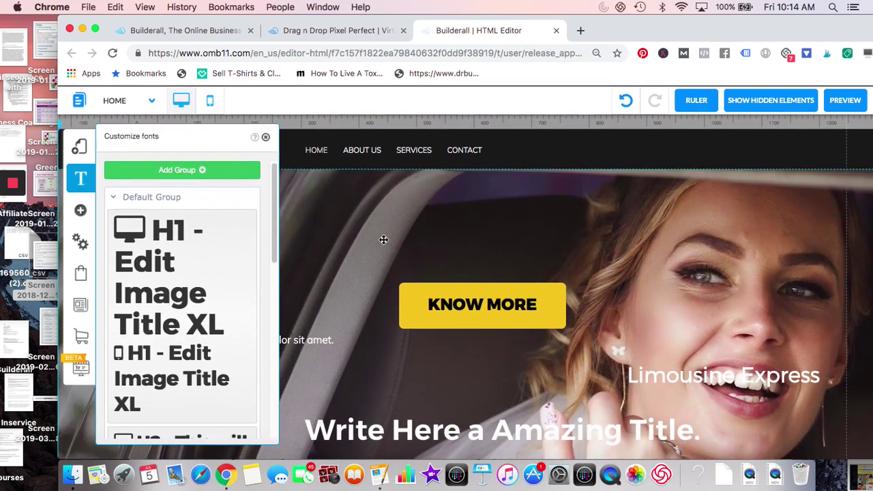
left_click(80, 210)
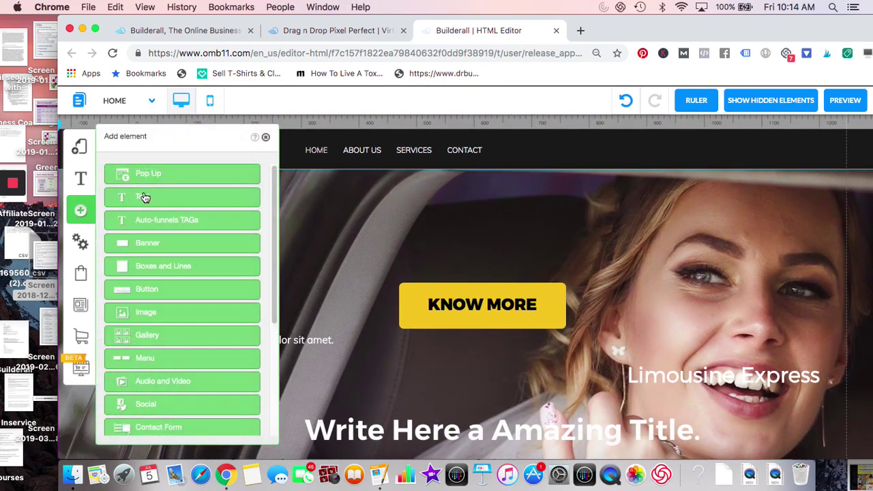
left_click(144, 197)
scroll(154, 289, "down", 5)
scroll(154, 290, "up", 5)
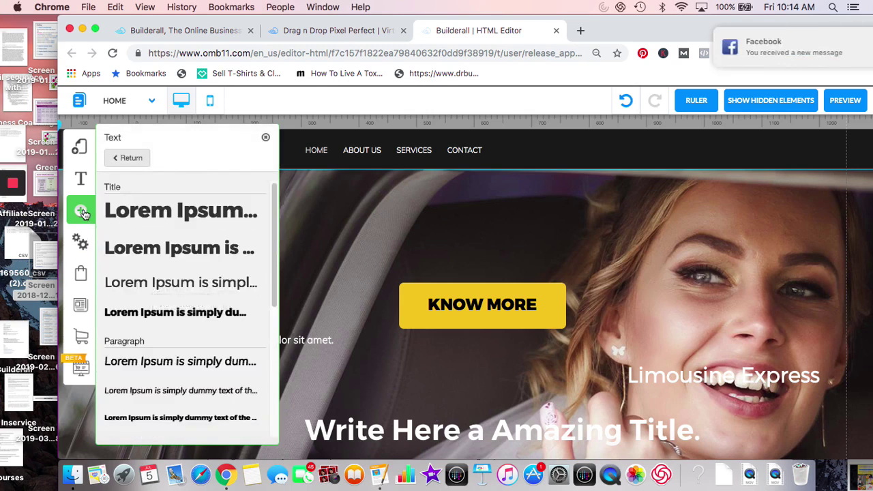
left_click(82, 213)
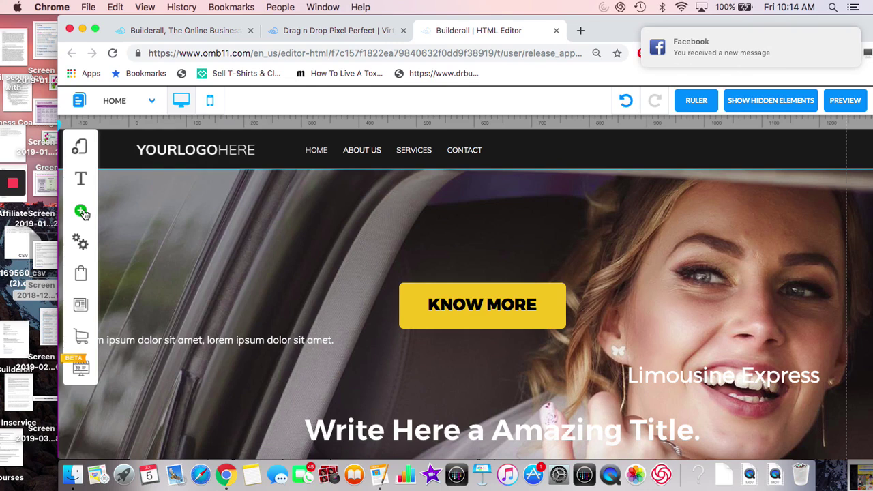
Reopen the Add element list and scroll down to Timer, Checkout, Sales Funnel and Blog Apps
left_click(81, 212)
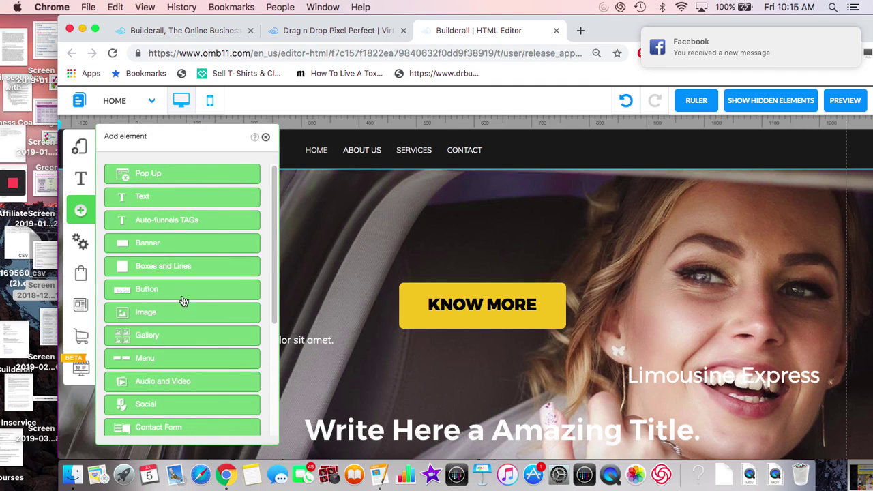
scroll(185, 340, "down", 4)
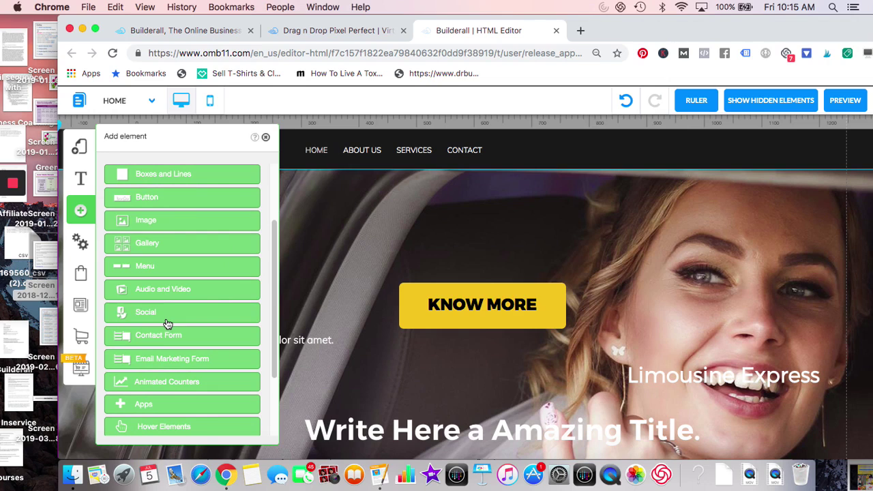
scroll(168, 323, "down", 3)
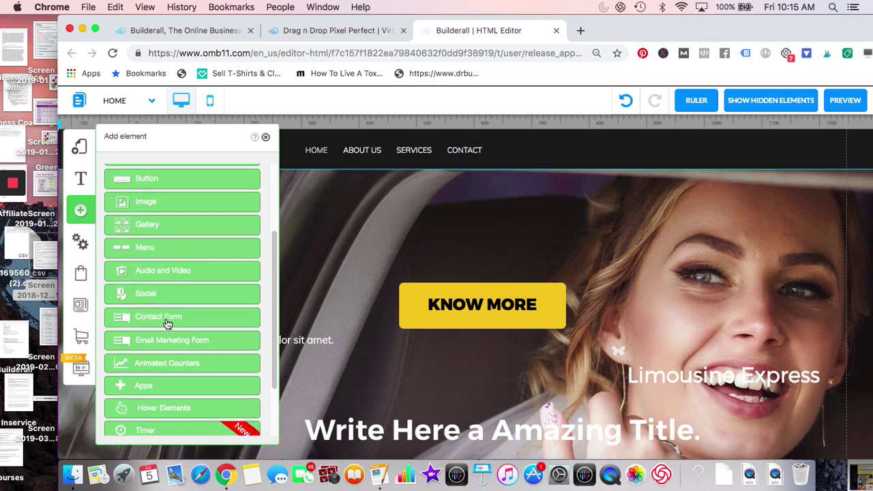
scroll(167, 323, "down", 3)
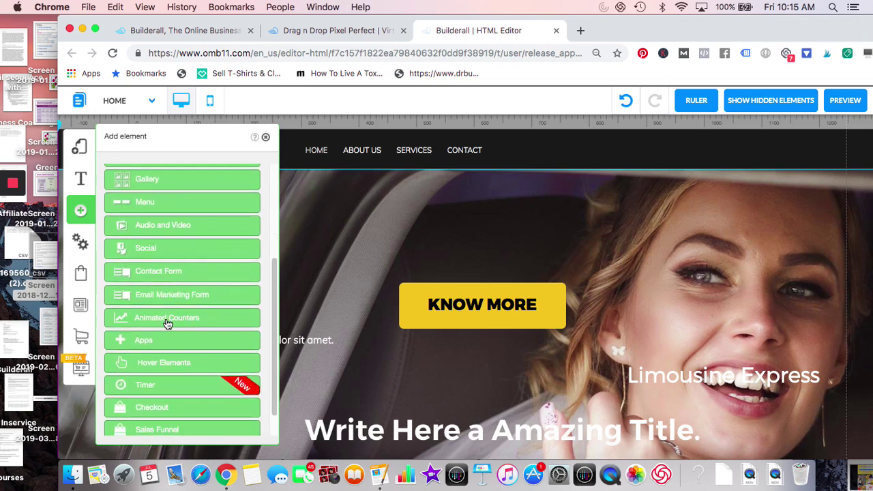
scroll(167, 323, "down", 1)
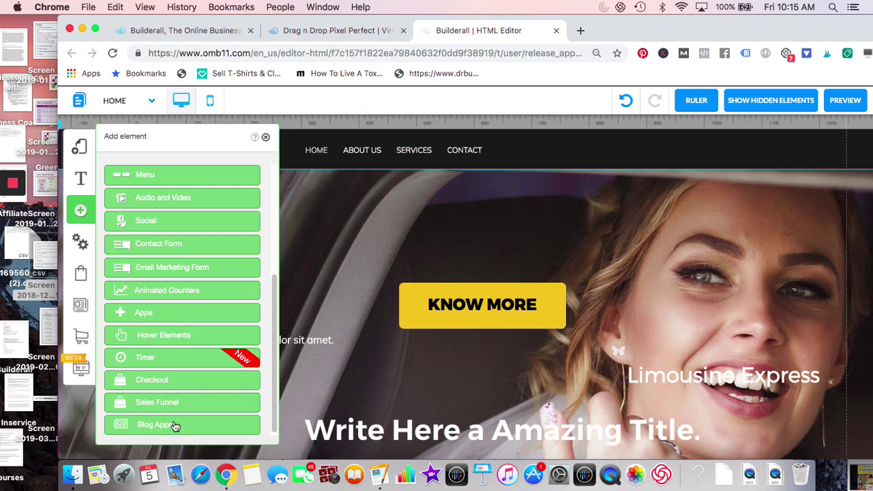
scroll(174, 427, "down", 1)
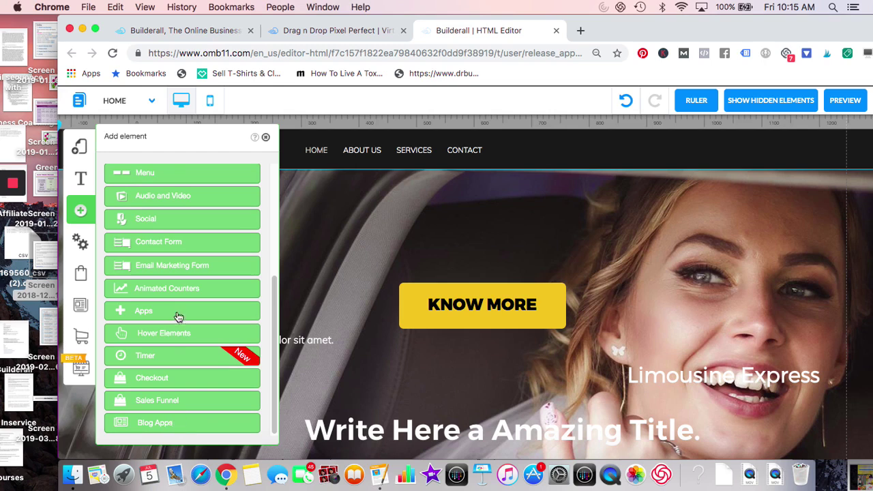
Browse the Apps widgets (Shopify, OpenTable, Amazon Coupon, Marketplace, PayPal, HTML, Webinar), then close the list
left_click(143, 315)
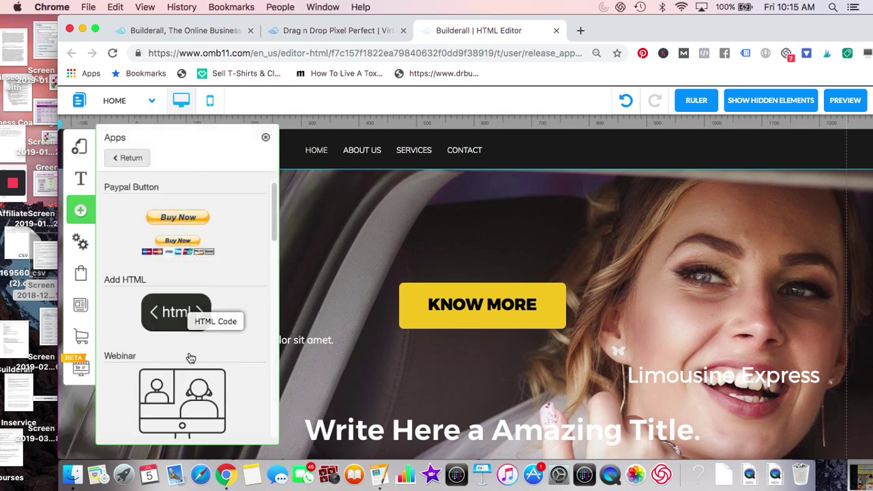
scroll(191, 386, "down", 1)
scroll(191, 387, "down", 1)
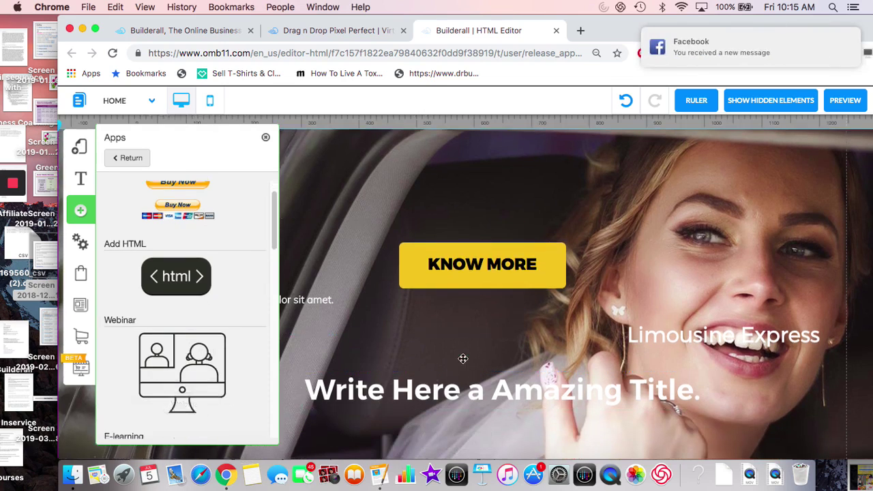
scroll(195, 377, "down", 2)
scroll(196, 379, "down", 2)
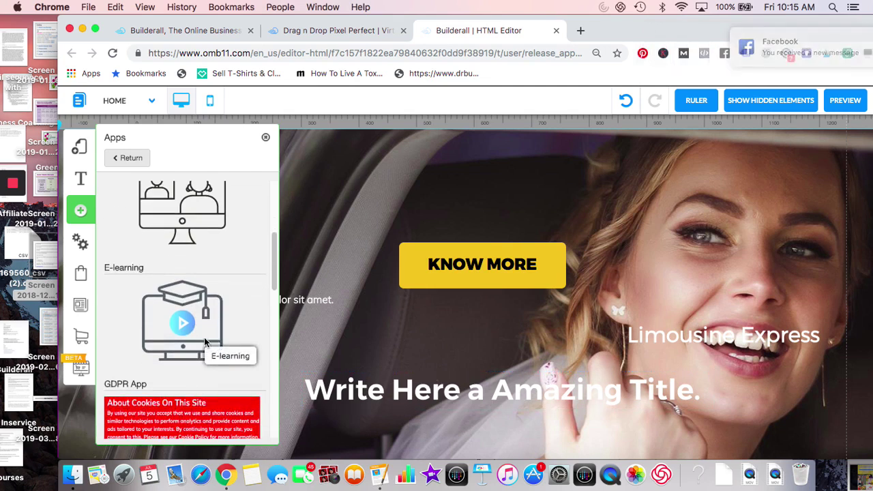
scroll(204, 343, "down", 3)
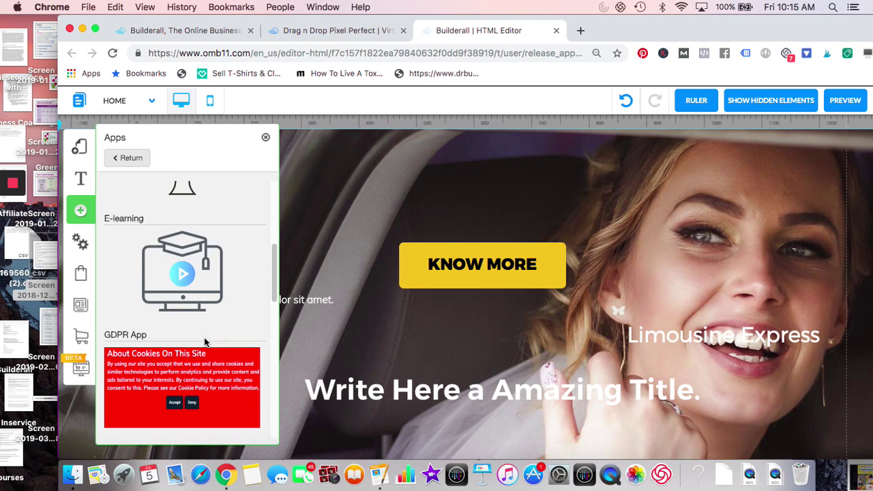
scroll(205, 342, "down", 5)
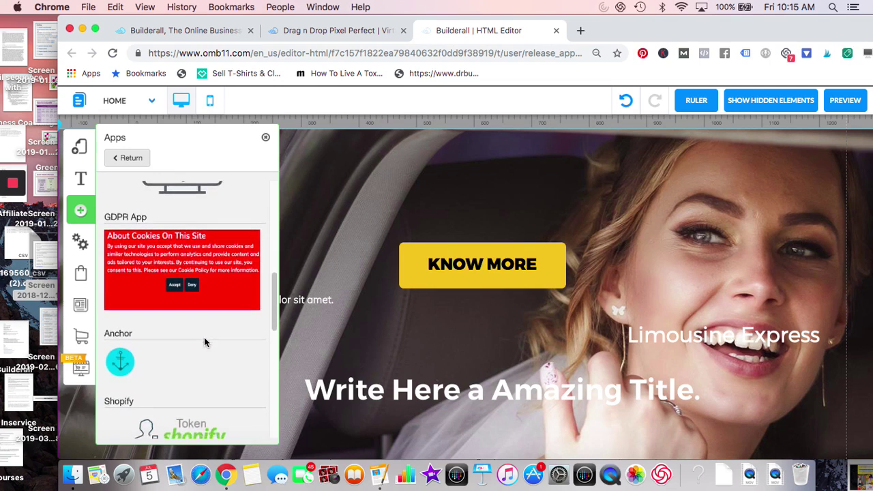
scroll(204, 337, "down", 3)
scroll(199, 363, "down", 3)
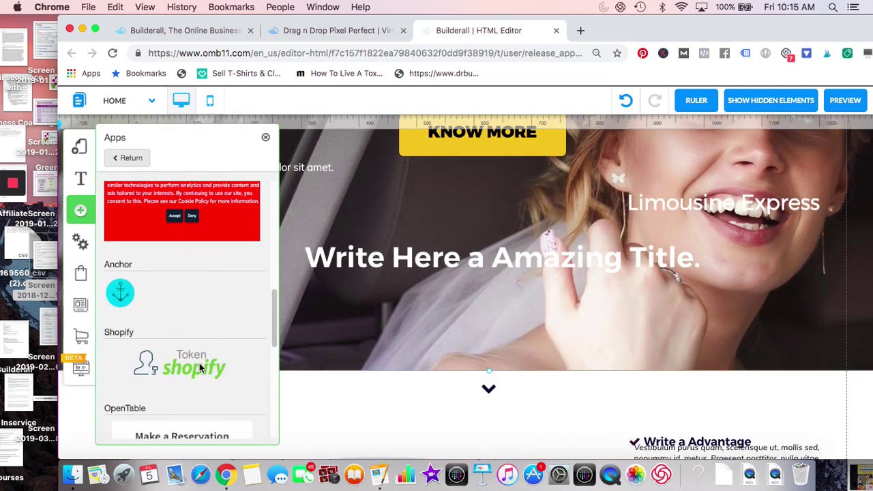
scroll(199, 363, "down", 18)
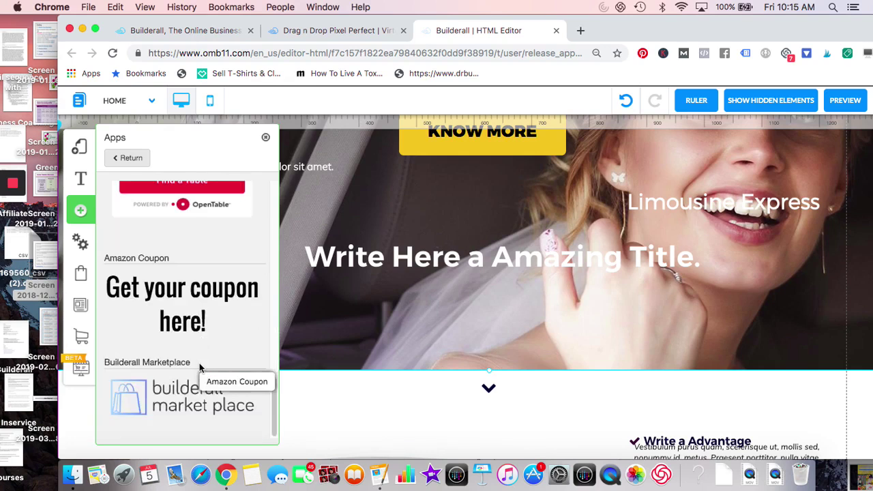
scroll(199, 367, "down", 4)
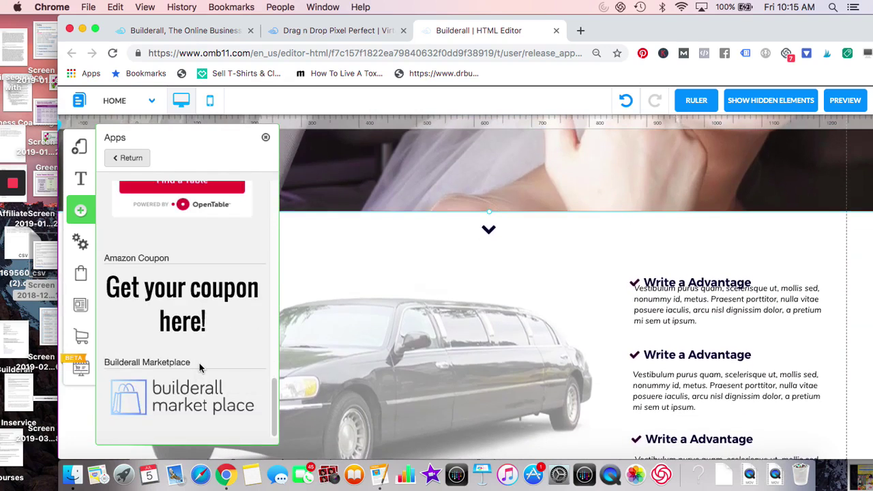
scroll(199, 363, "up", 15)
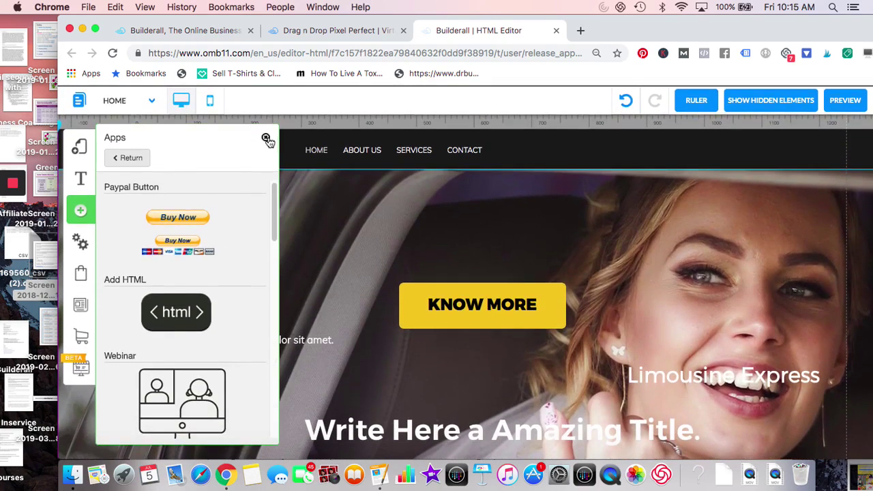
left_click(266, 139)
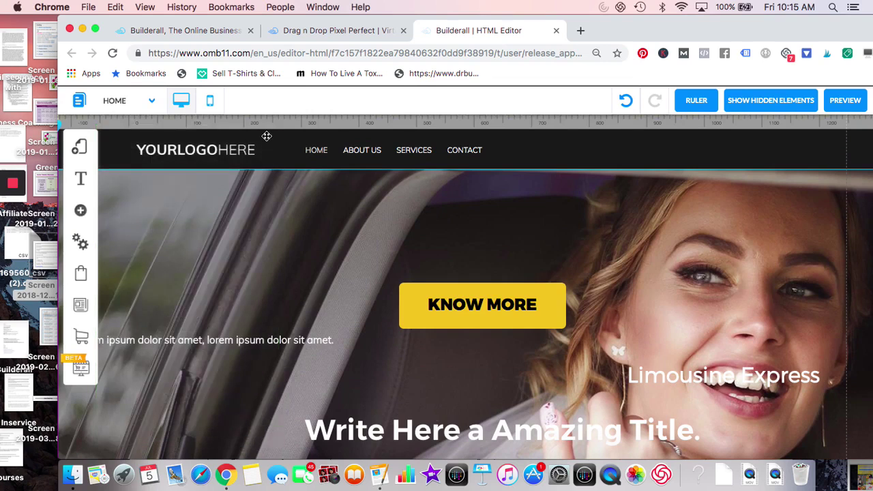
Nudge the first advantage paragraph and delete the 'Write Here a Title About You' driver section
scroll(320, 287, "down", 8)
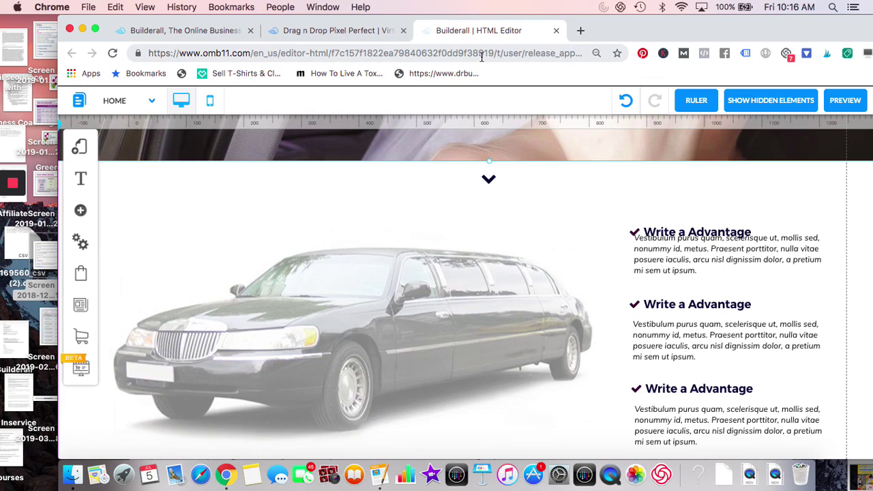
left_click_drag(632, 225, 617, 217)
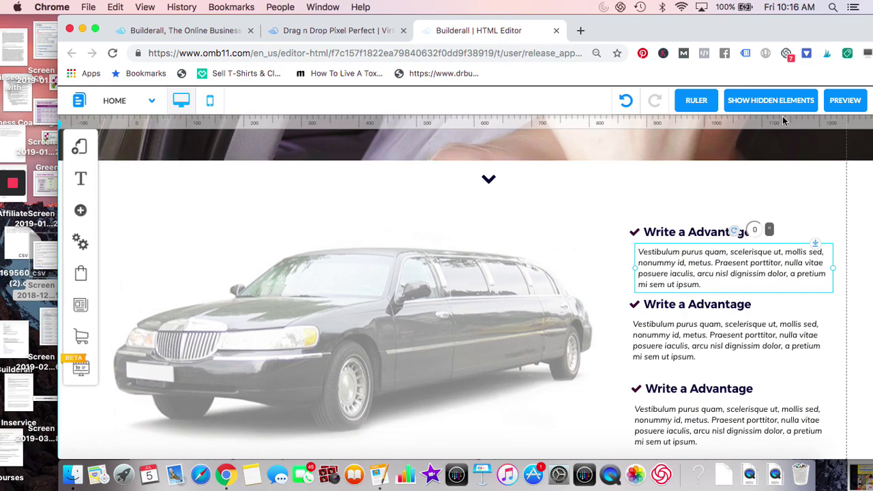
scroll(516, 306, "down", 10)
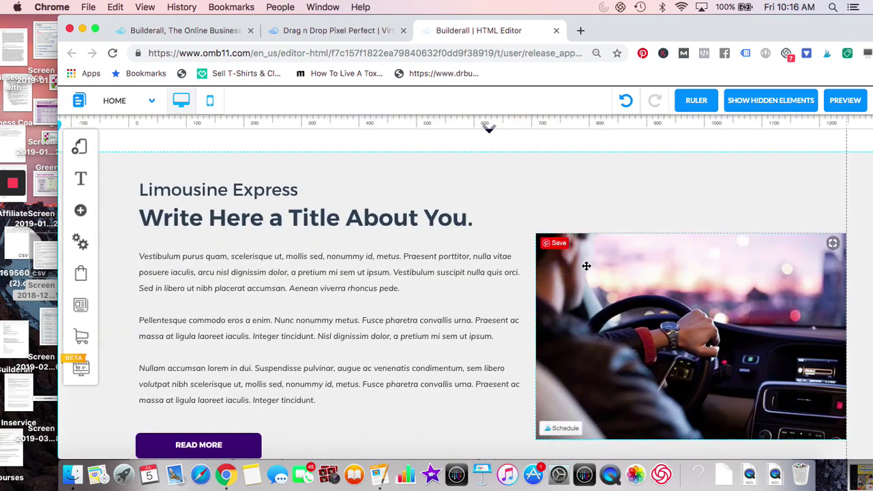
left_click(723, 185)
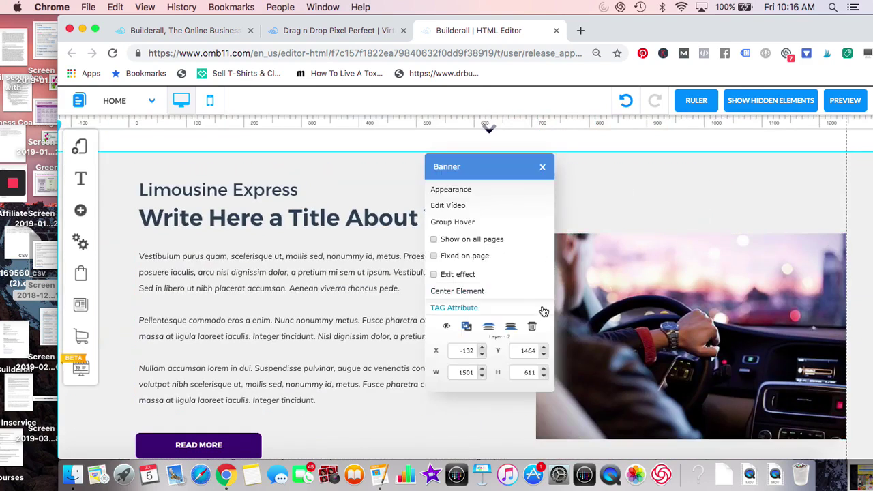
left_click(533, 326)
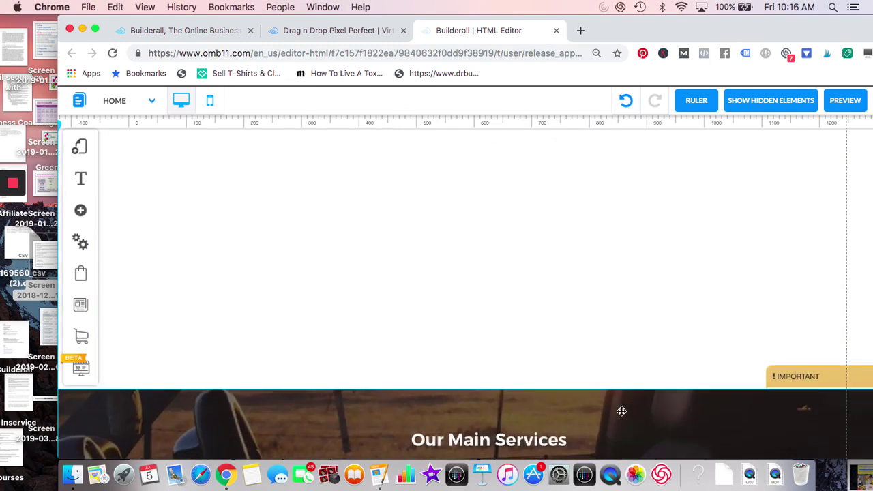
Check the empty space above Our Main Services, then close the page editor
scroll(615, 342, "down", 2)
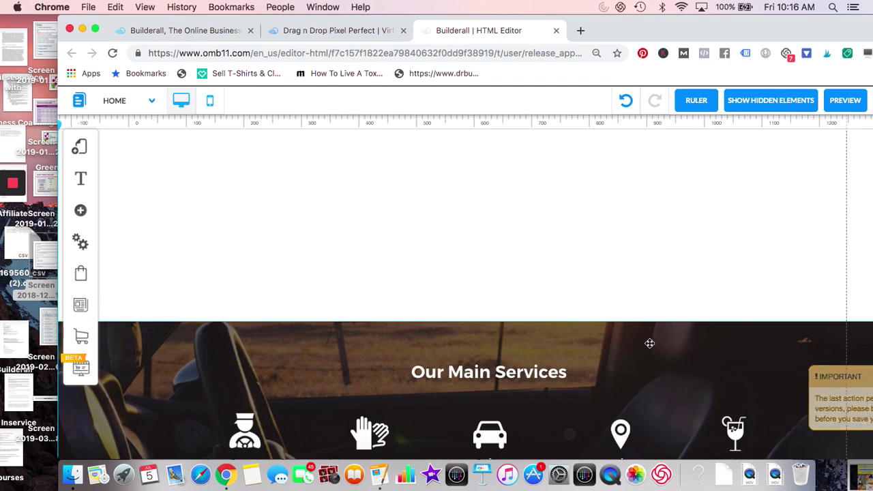
scroll(649, 343, "down", 5)
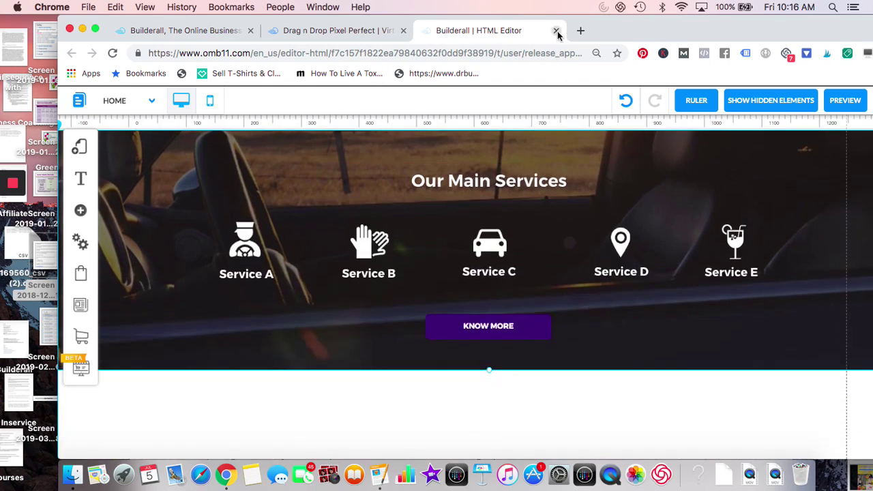
left_click(556, 30)
Leave the editor without saving and return to the top of the templates gallery
left_click(533, 180)
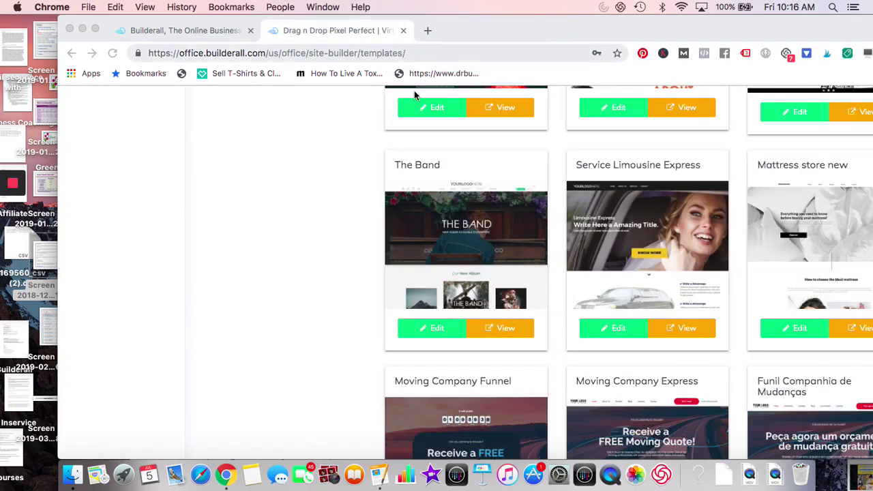
scroll(289, 248, "up", 15)
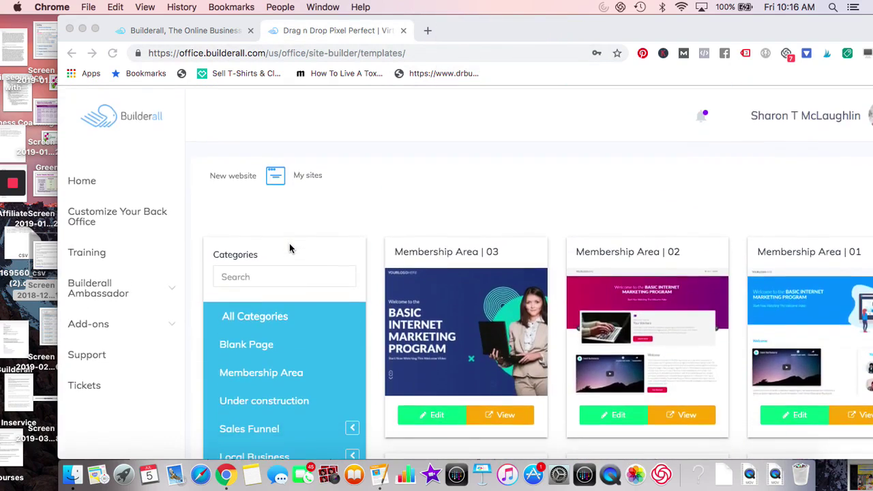
left_click(88, 181)
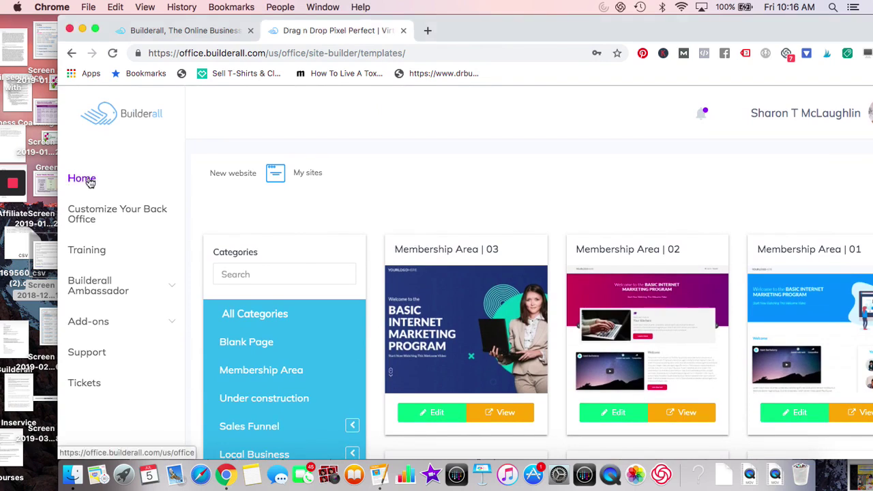
Go back to the back office home, scroll to the Canvas Funnel Builder card and launch it
left_click(87, 182)
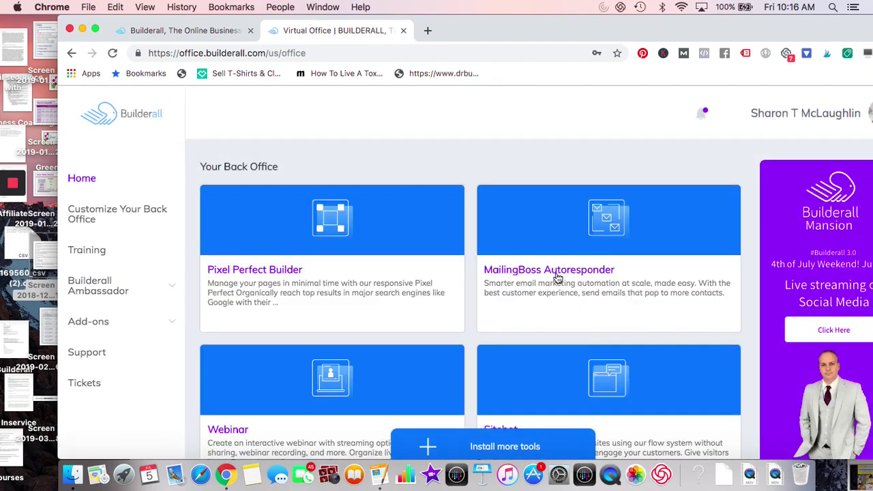
scroll(557, 279, "down", 1)
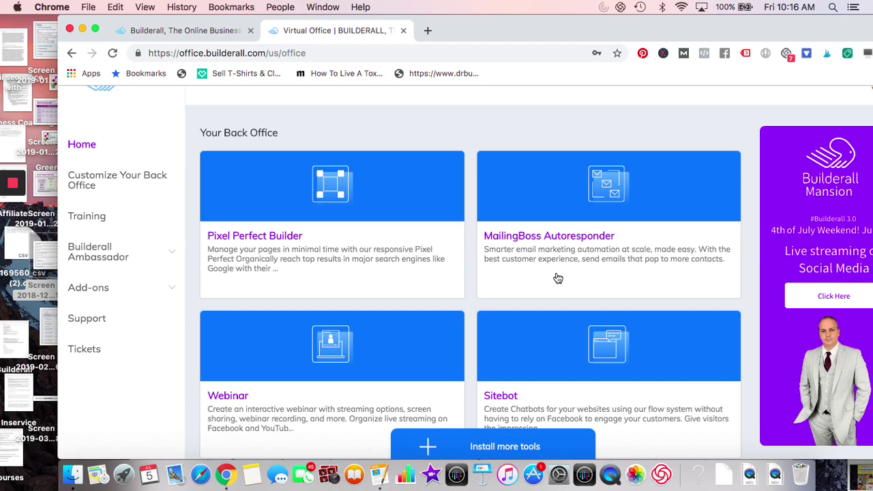
scroll(420, 294, "down", 4)
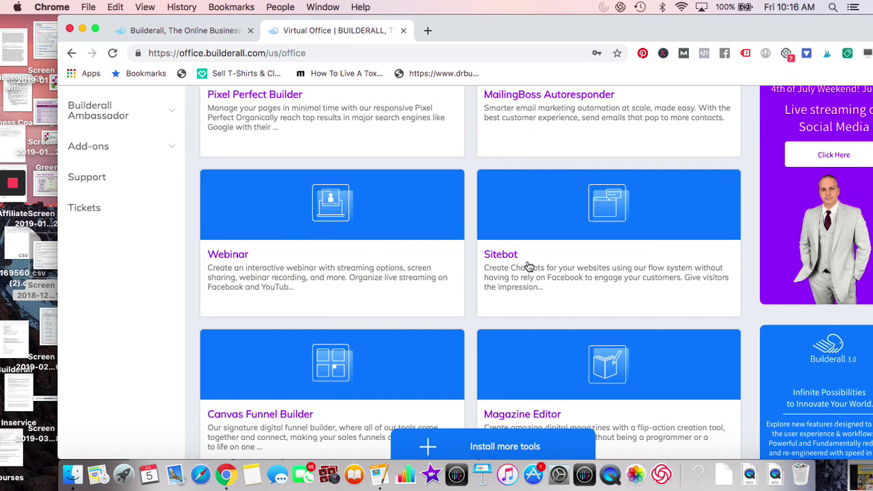
scroll(556, 266, "down", 1)
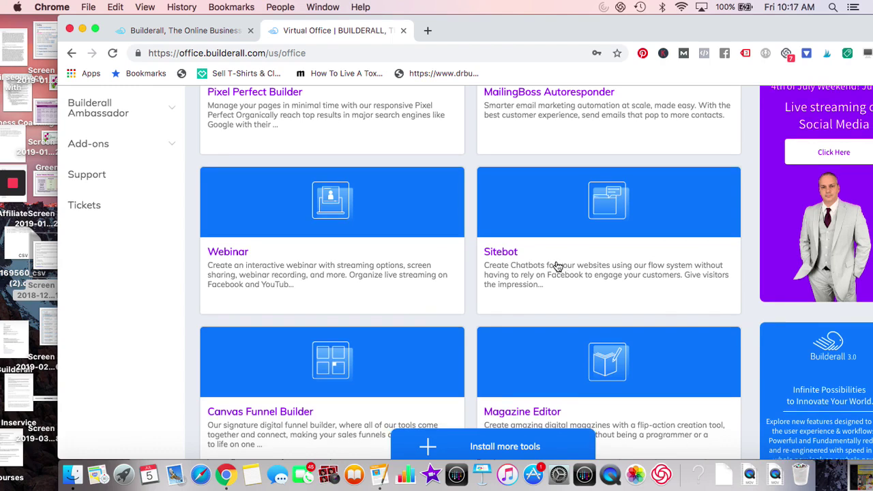
scroll(554, 265, "down", 5)
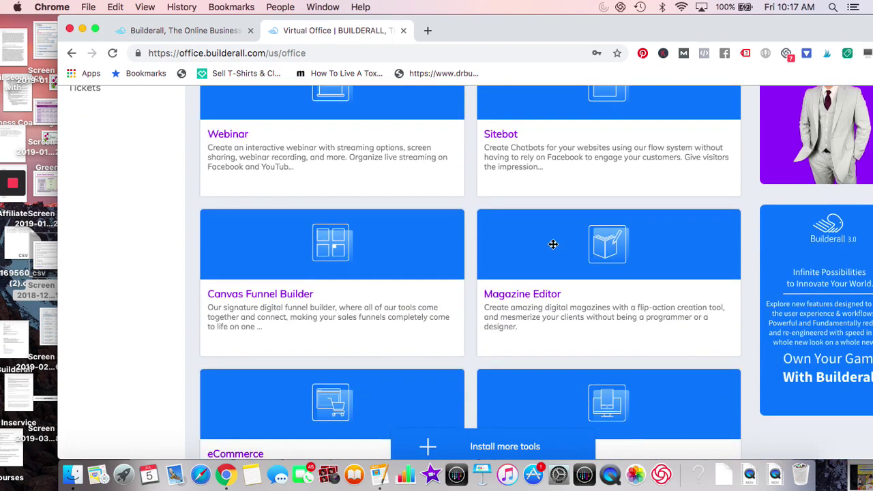
scroll(351, 308, "down", 1)
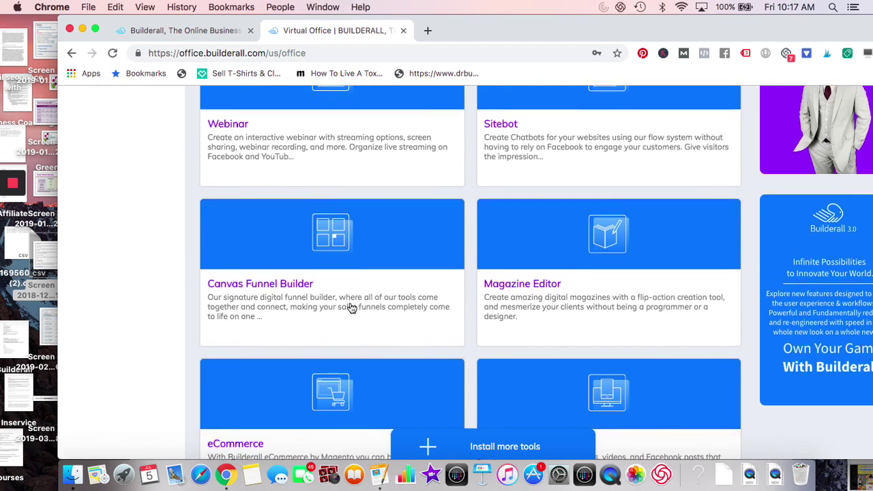
mouse_move(302, 283)
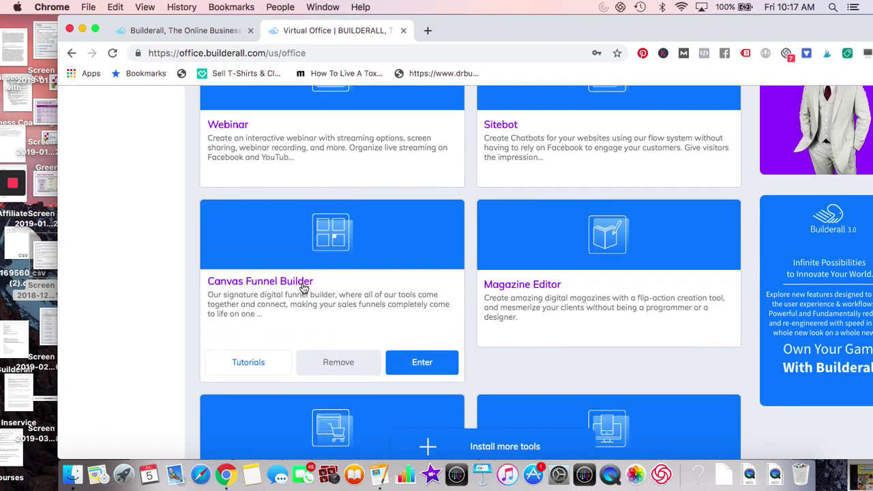
left_click(404, 366)
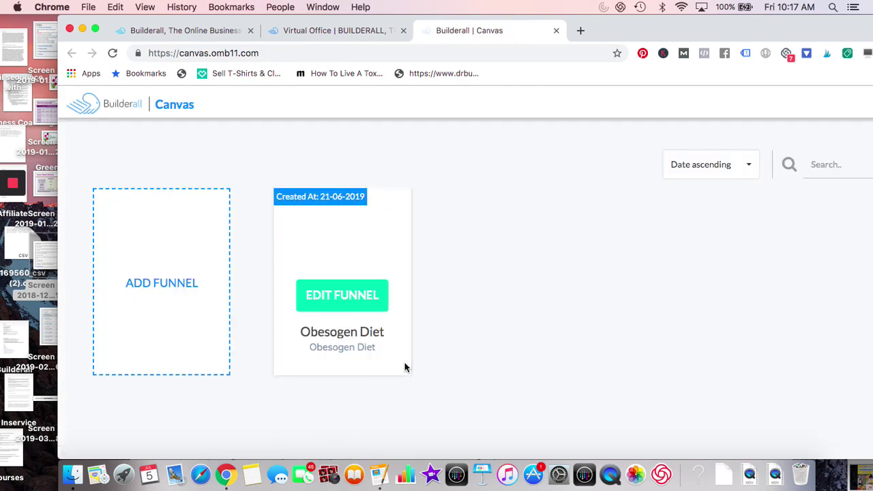
Start a new funnel with the title 'bb' and description 'bb'
left_click(155, 285)
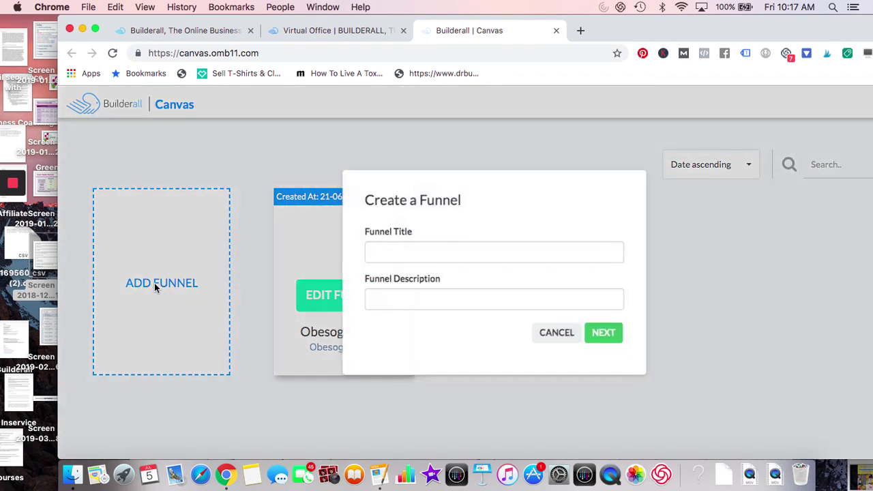
left_click(387, 257)
type("bb")
left_click(412, 301)
type("bb")
left_click(594, 339)
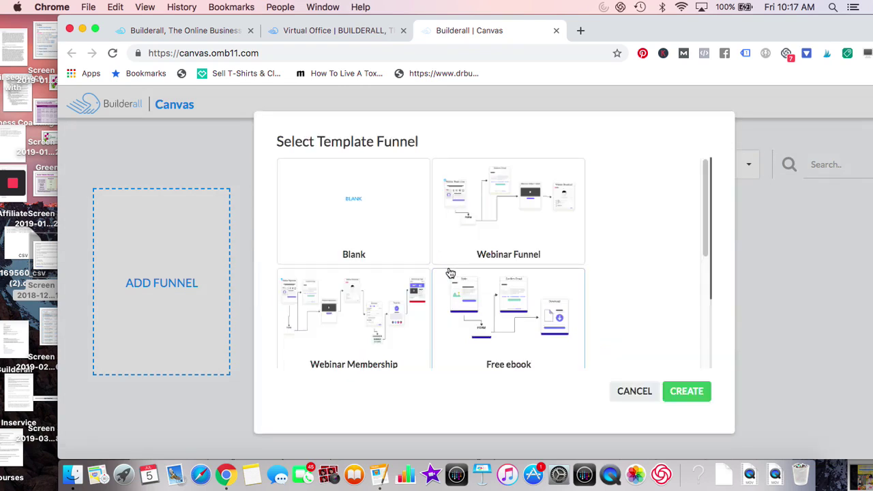
Pick the Blank funnel template and create the funnel
scroll(450, 273, "down", 3)
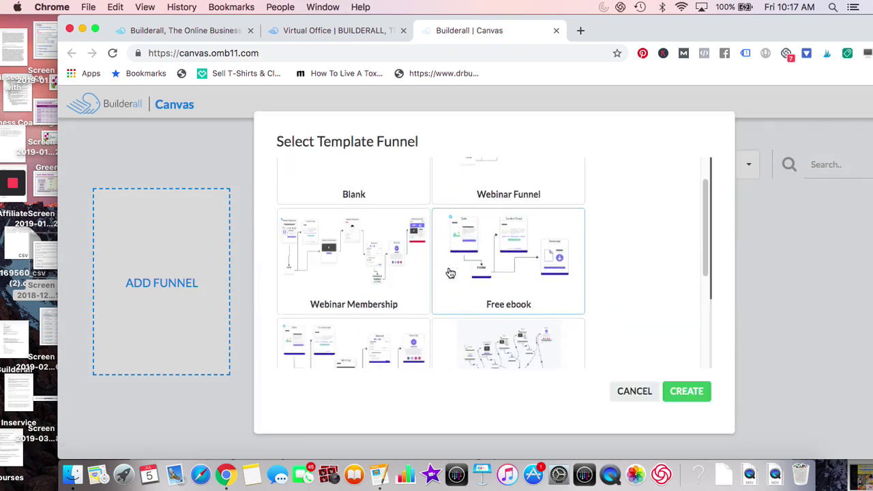
scroll(450, 273, "down", 5)
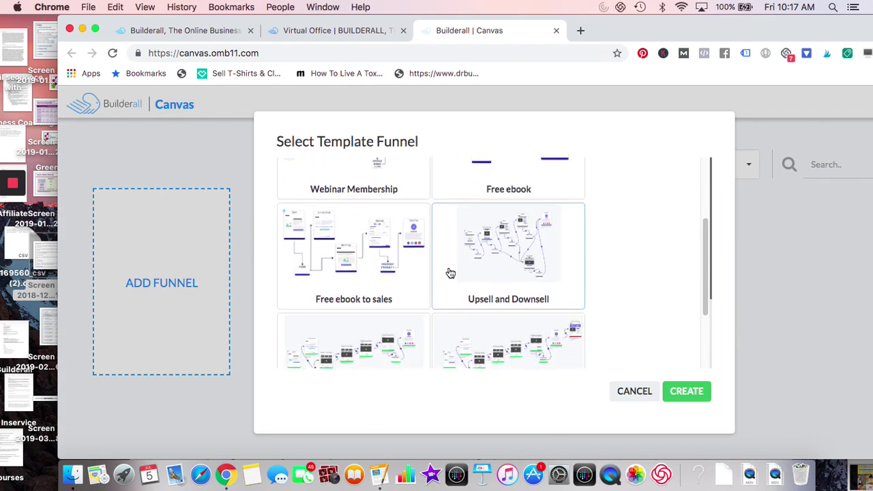
scroll(450, 273, "down", 5)
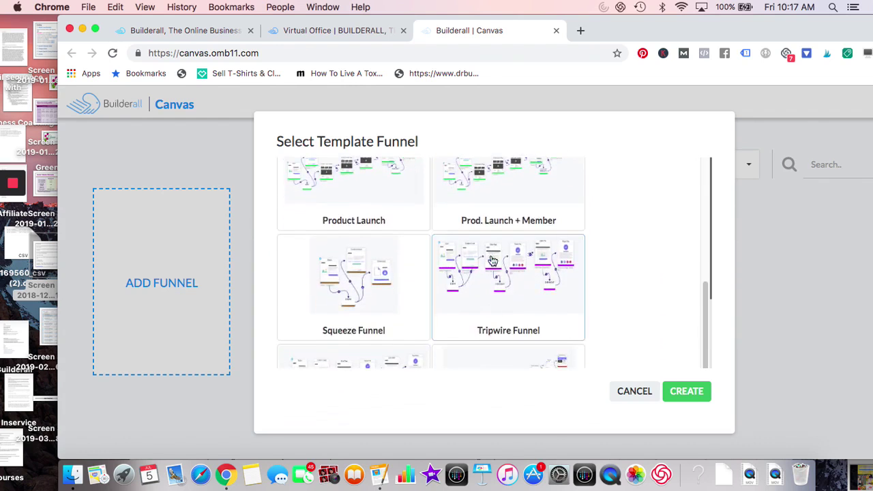
scroll(396, 306, "down", 5)
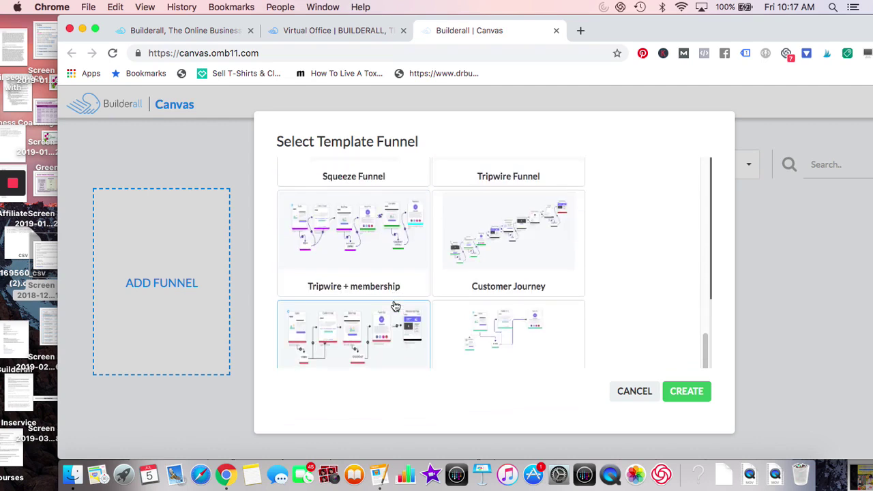
scroll(396, 306, "down", 3)
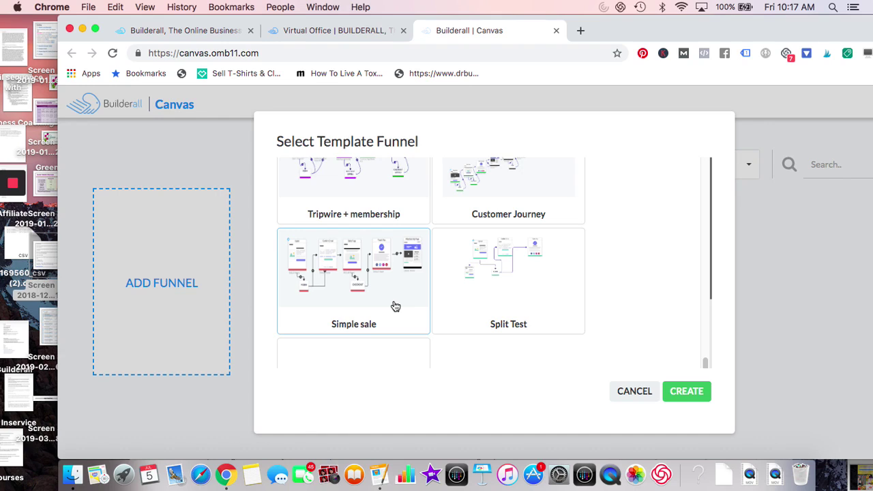
scroll(396, 306, "up", 10)
left_click(372, 234)
double_click(348, 255)
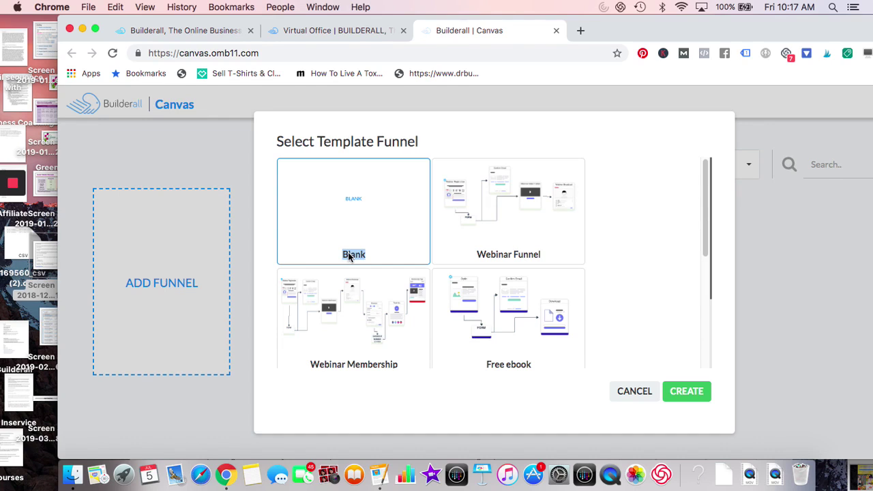
left_click(693, 392)
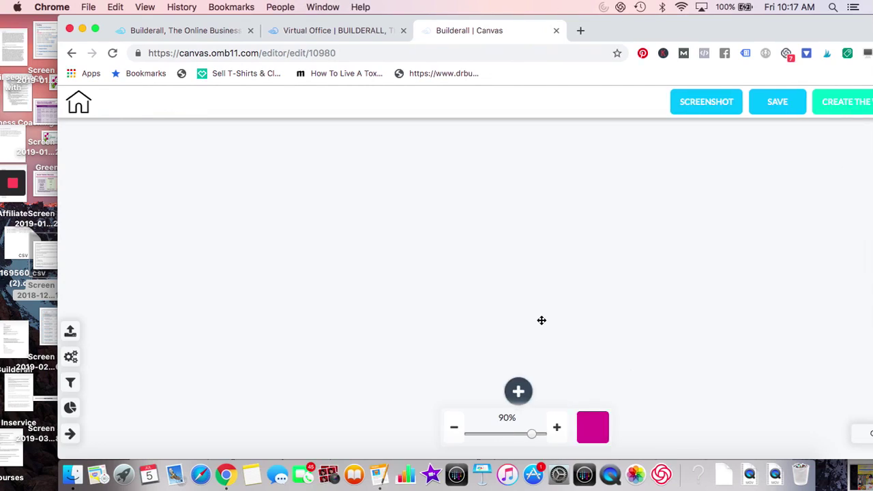
Open Available Pages and scroll through its page types, from Ask Page to Webinar Registration
left_click(518, 391)
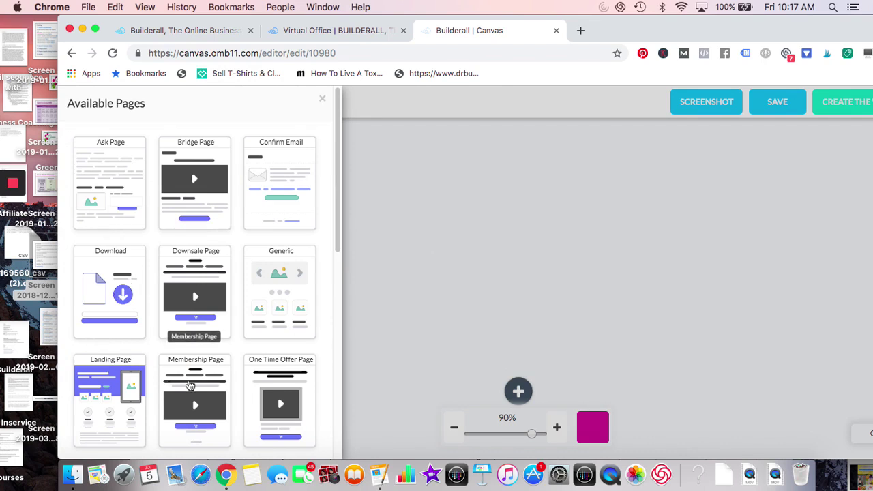
scroll(278, 386, "down", 5)
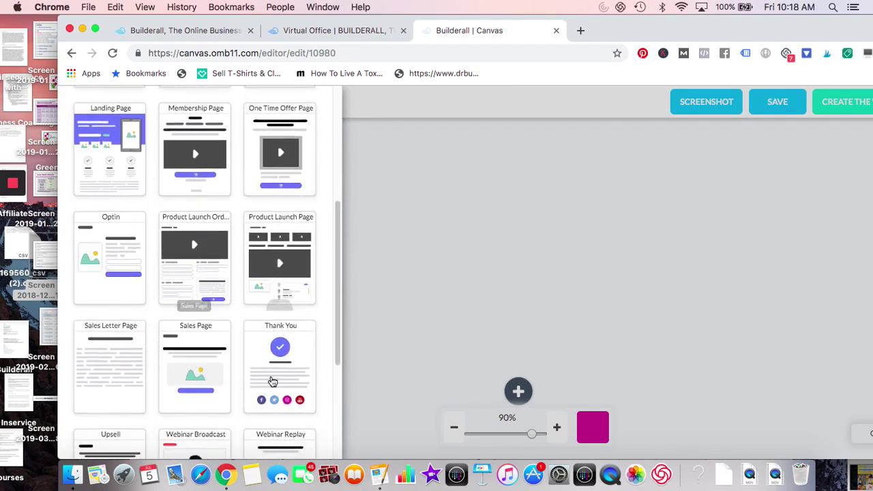
scroll(280, 386, "down", 2)
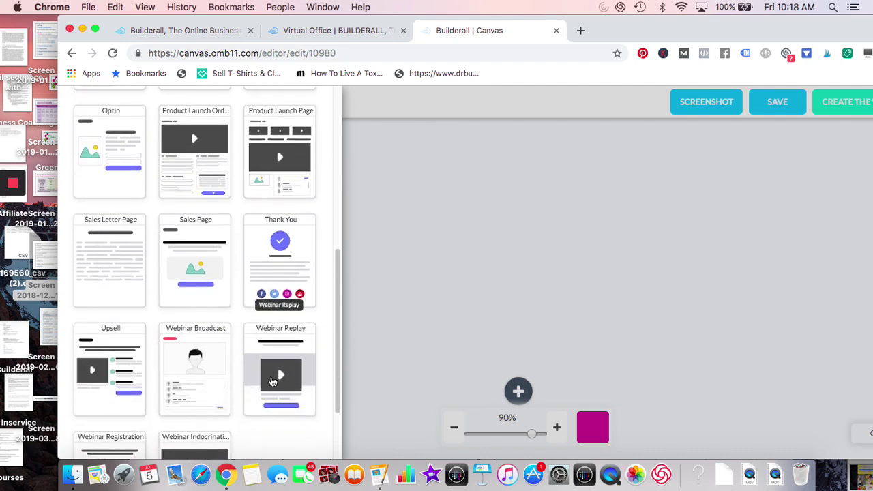
scroll(271, 382, "down", 2)
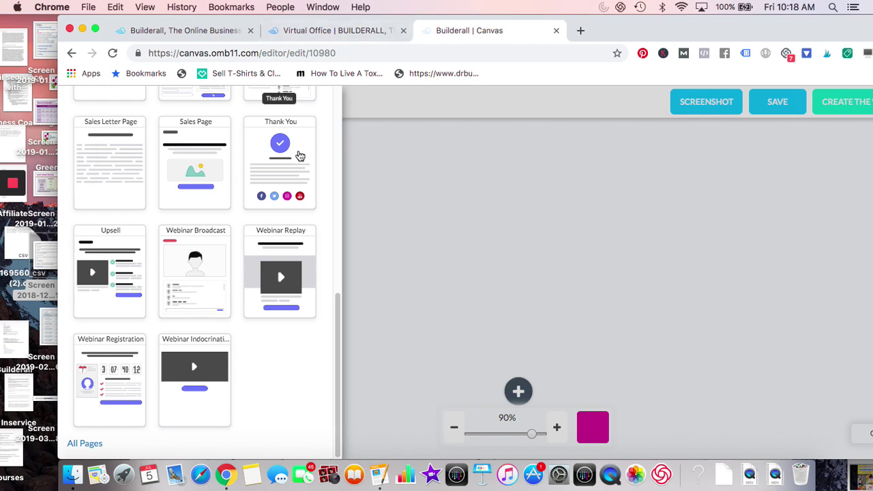
scroll(300, 156, "up", 10)
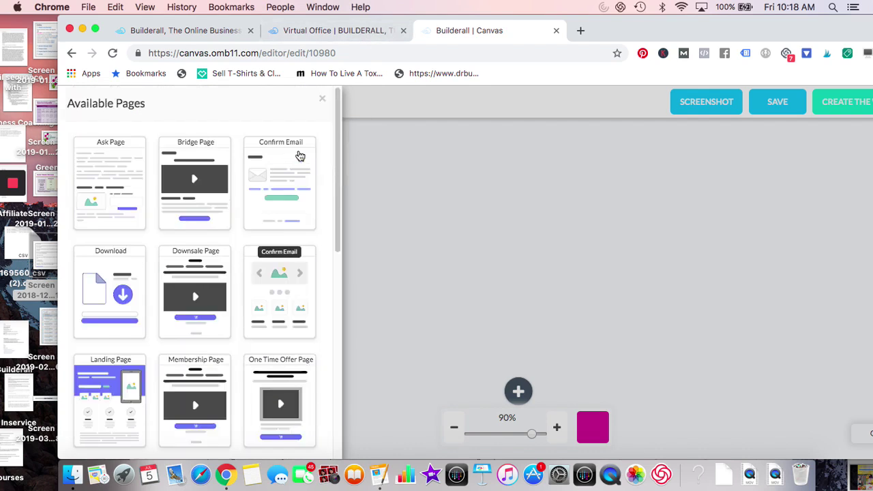
From the Virtual Office tab, enter the Magazine Editor and choose ADD MAGAZINE
left_click(341, 32)
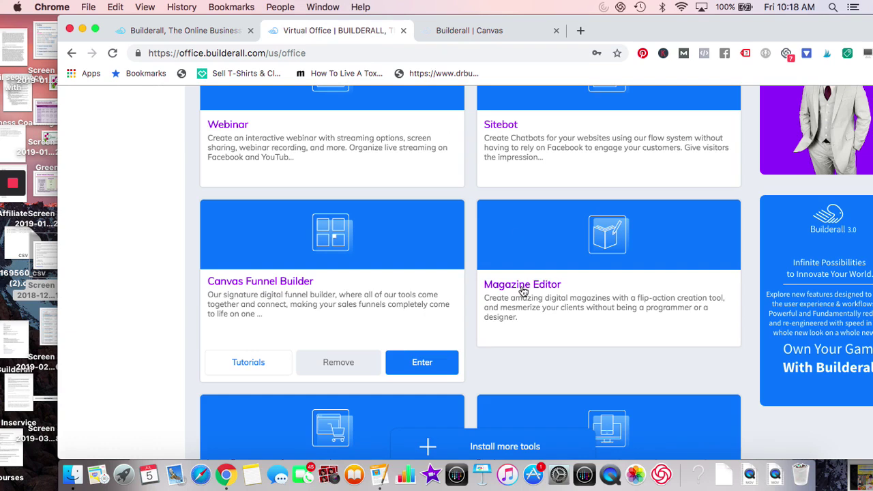
left_click(691, 372)
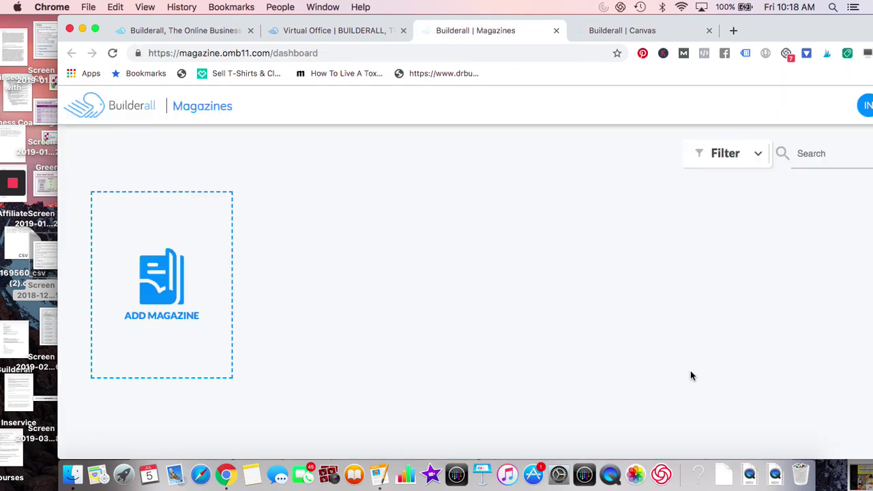
left_click(161, 283)
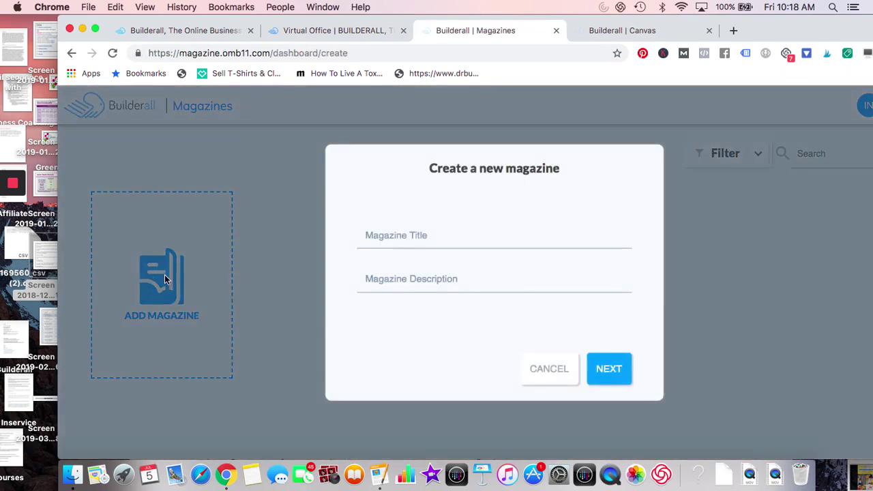
Enter magazine title 'ss' and description 'sss', then go on to template selection
left_click(388, 239)
type("ss")
left_click(408, 276)
type("sss")
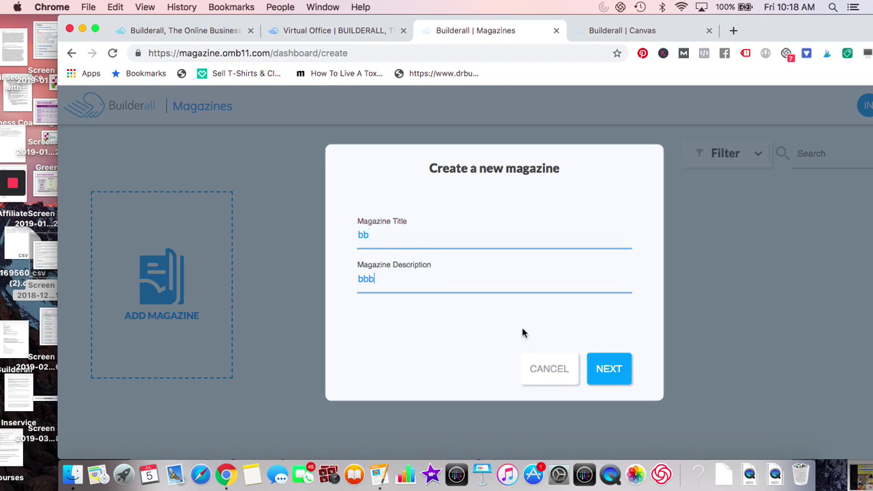
left_click(609, 368)
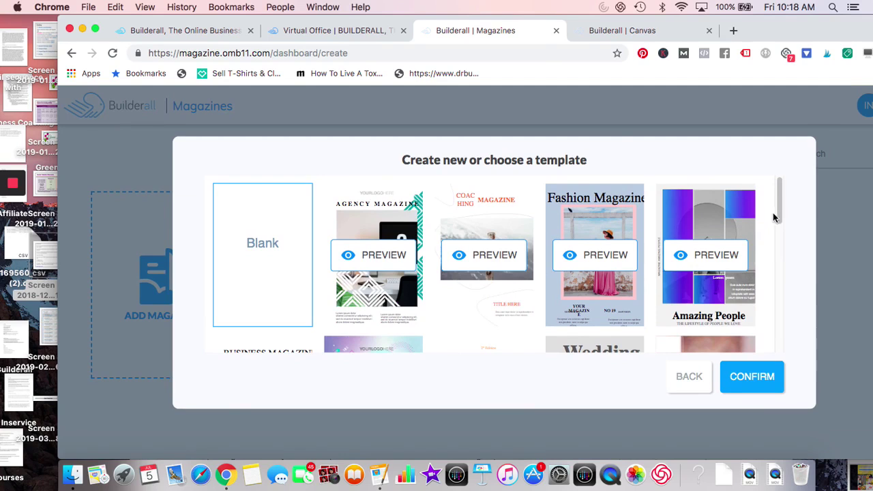
Scroll the template list to the Hair & beauty magazine template and open its preview
left_click_drag(781, 208, 770, 270)
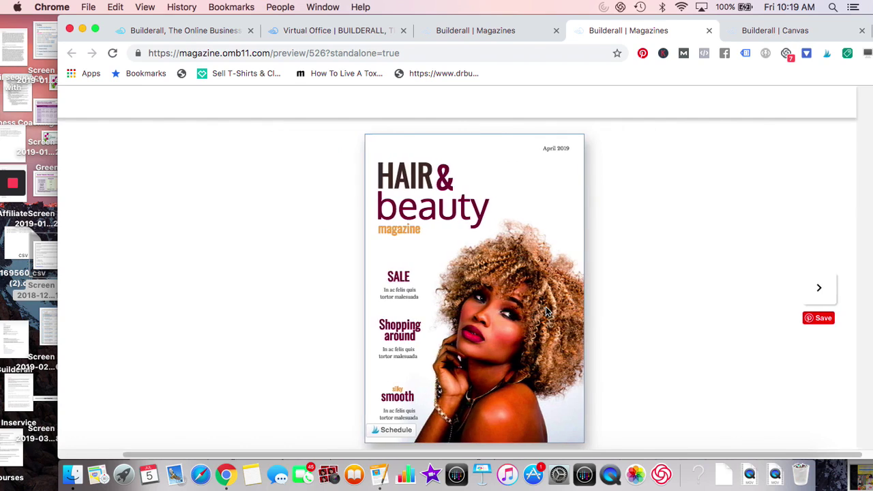
Maximize the window and flip the Hair & beauty preview through every spread to its April 2019 back cover
double_click(863, 27)
left_click(837, 290)
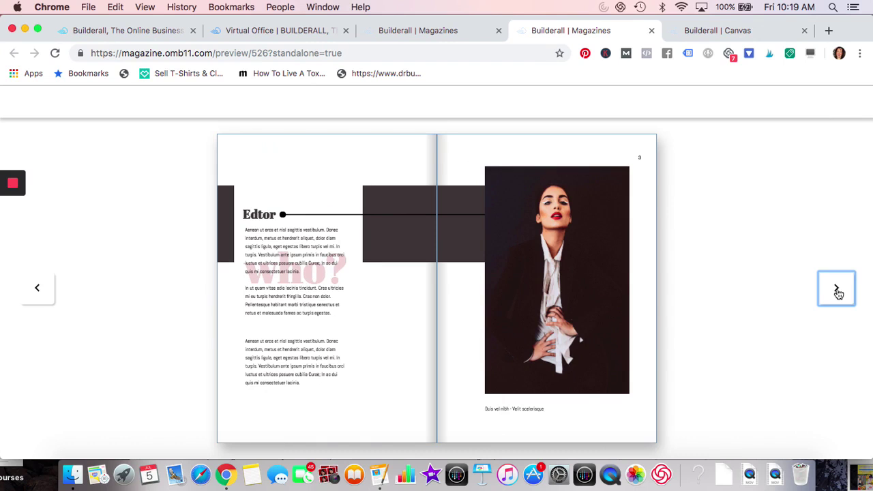
left_click(837, 290)
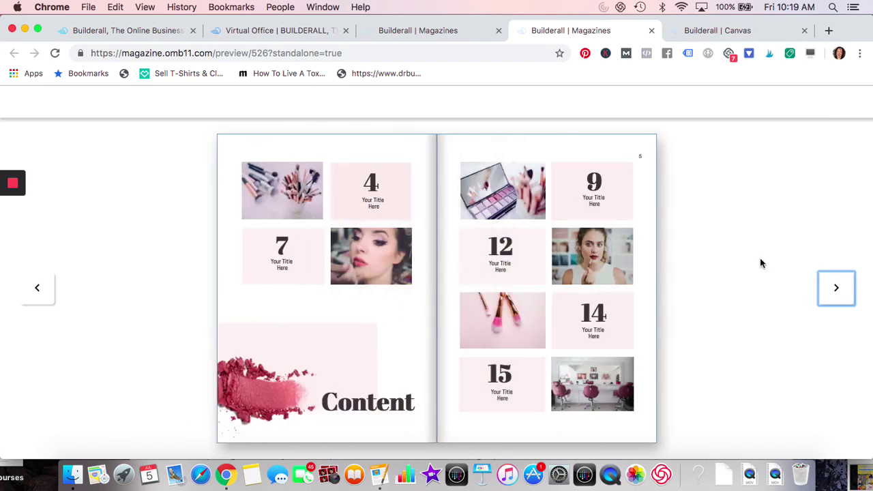
left_click(849, 290)
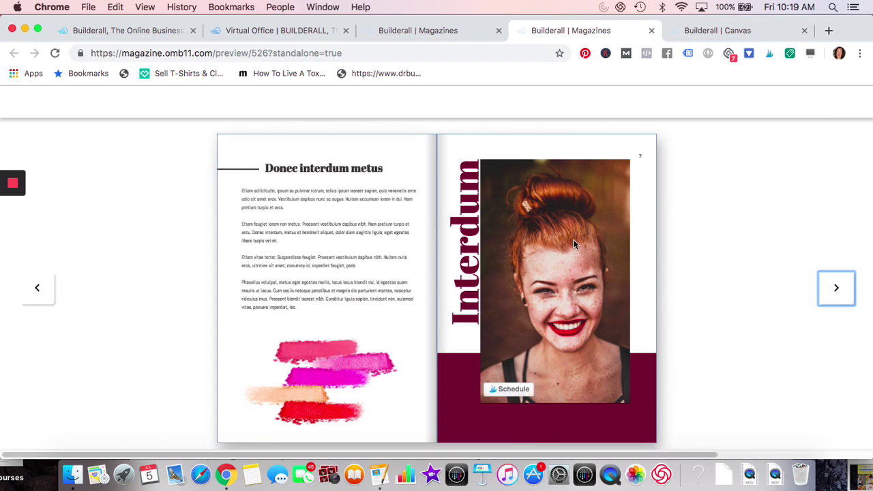
left_click(833, 294)
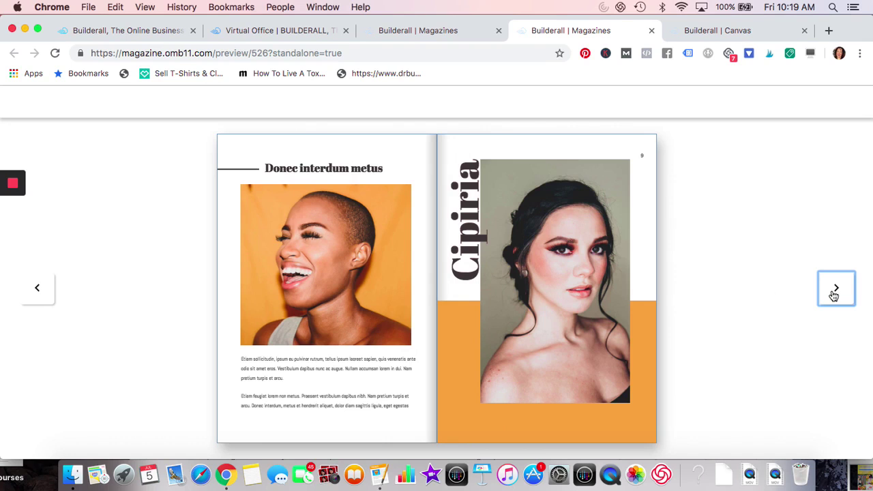
left_click(833, 290)
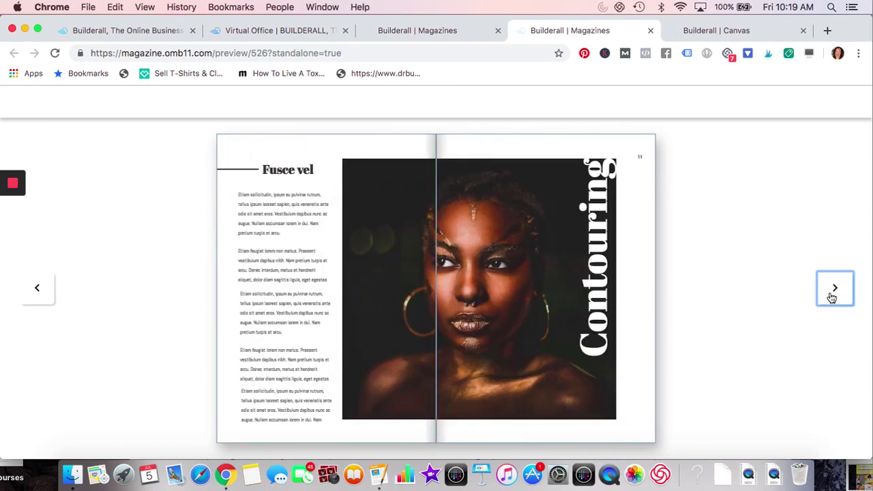
left_click(833, 293)
left_click(833, 293)
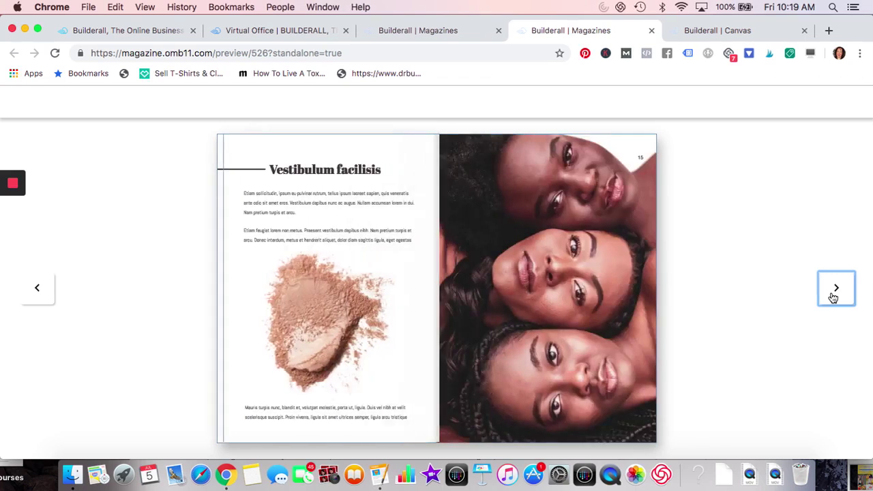
left_click(834, 293)
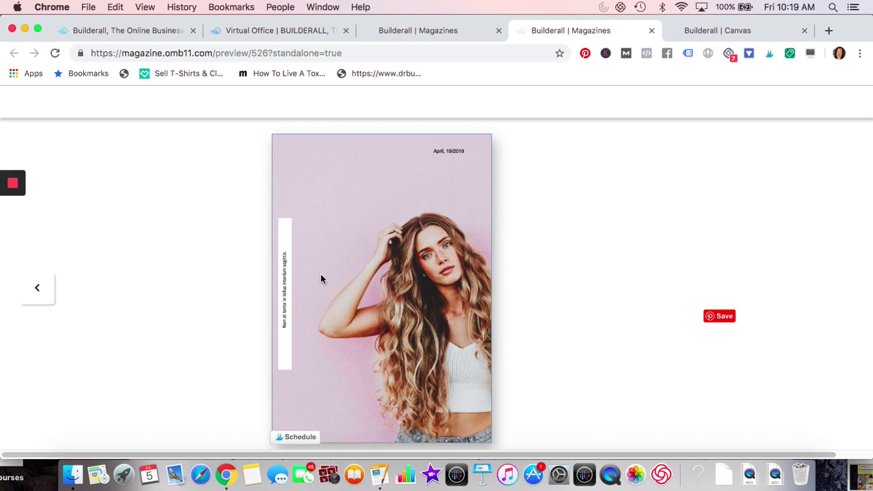
Close the magazine preview, Canvas editor and Magazines editor tabs
left_click(651, 30)
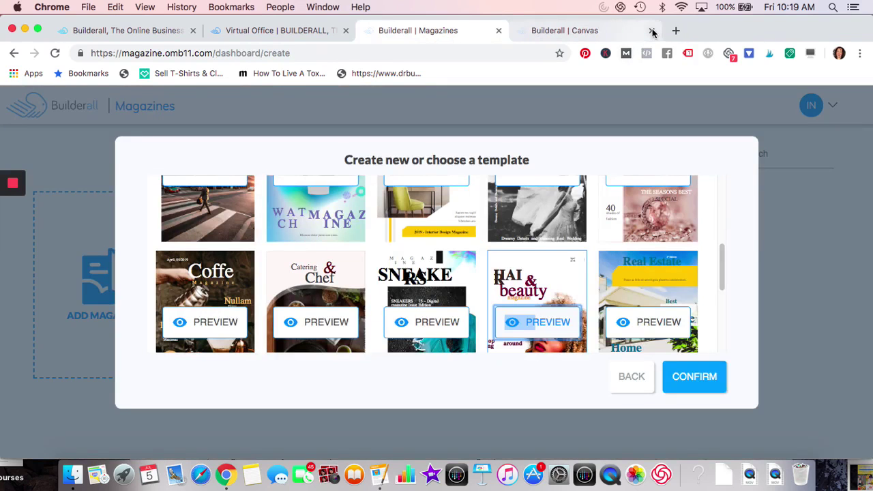
left_click(652, 31)
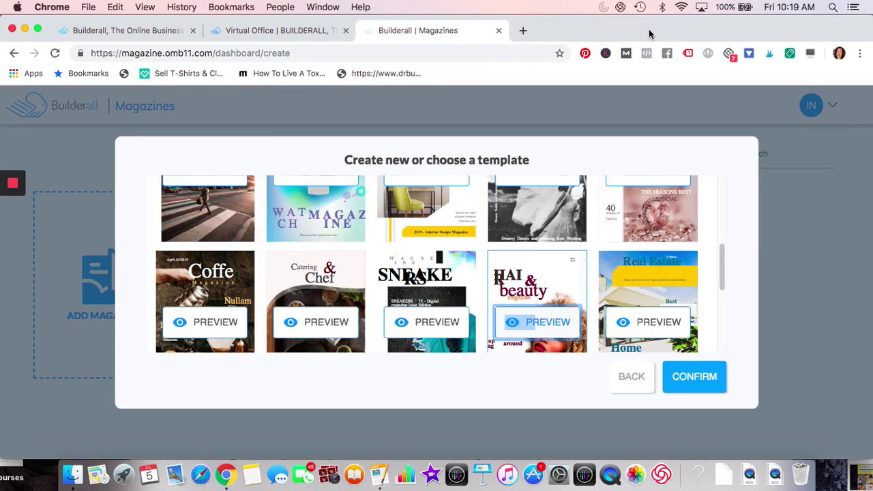
left_click(498, 31)
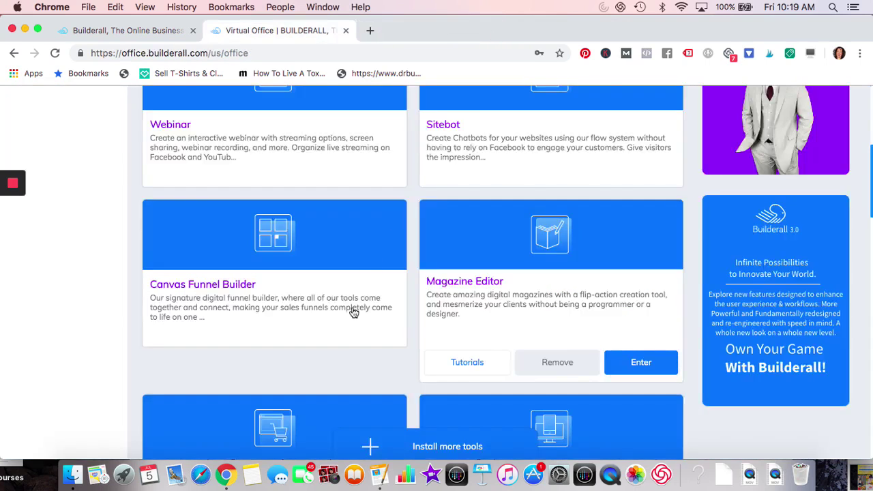
Scroll the Virtual Office down to the MockUp Studio card and launch it
scroll(354, 312, "down", 4)
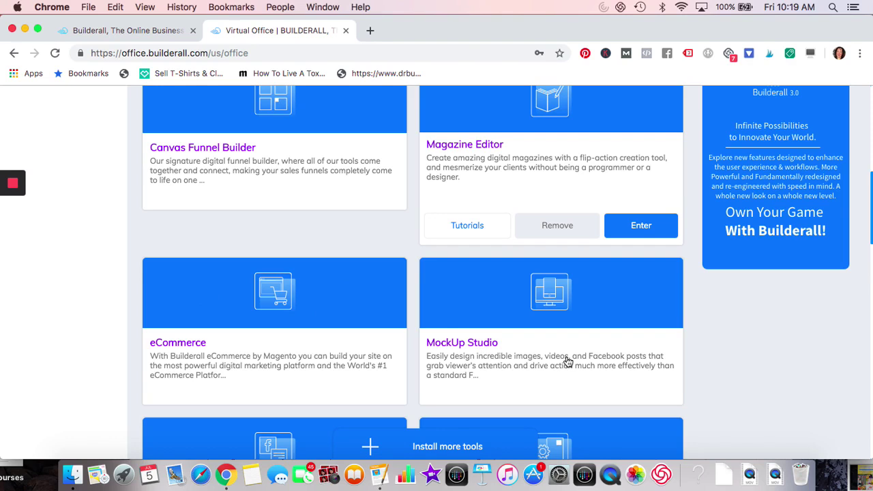
scroll(566, 361, "down", 2)
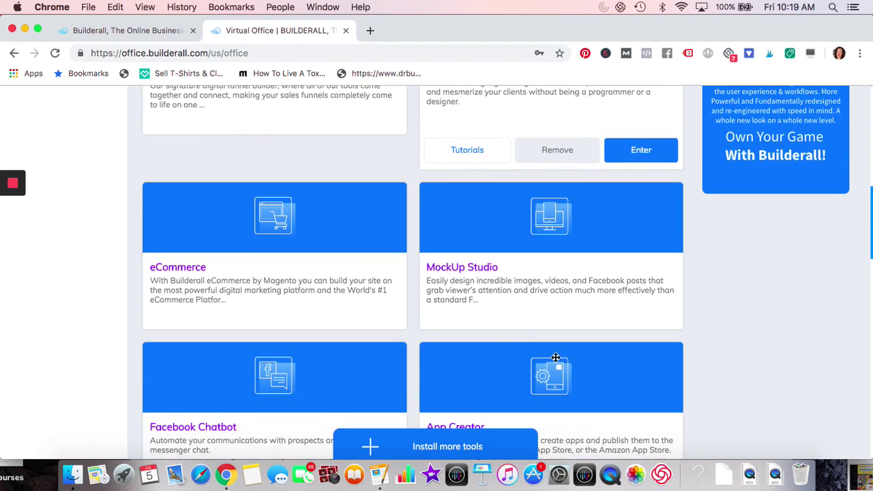
mouse_move(475, 265)
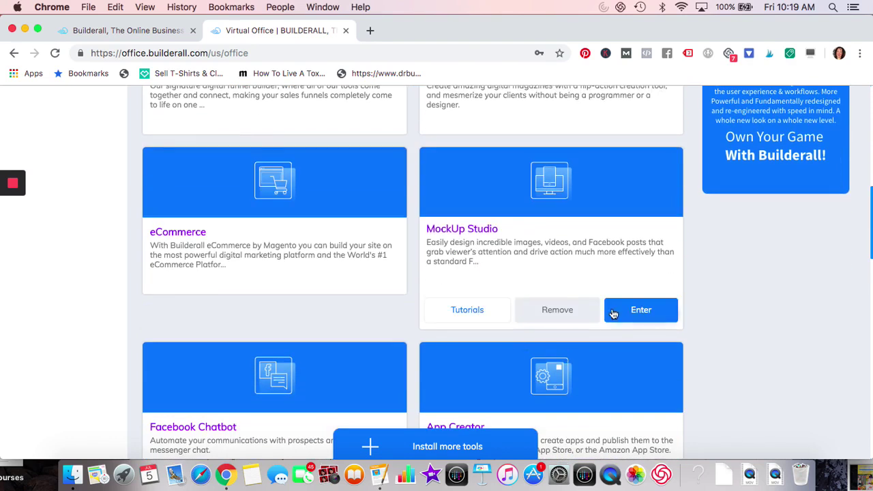
left_click(638, 319)
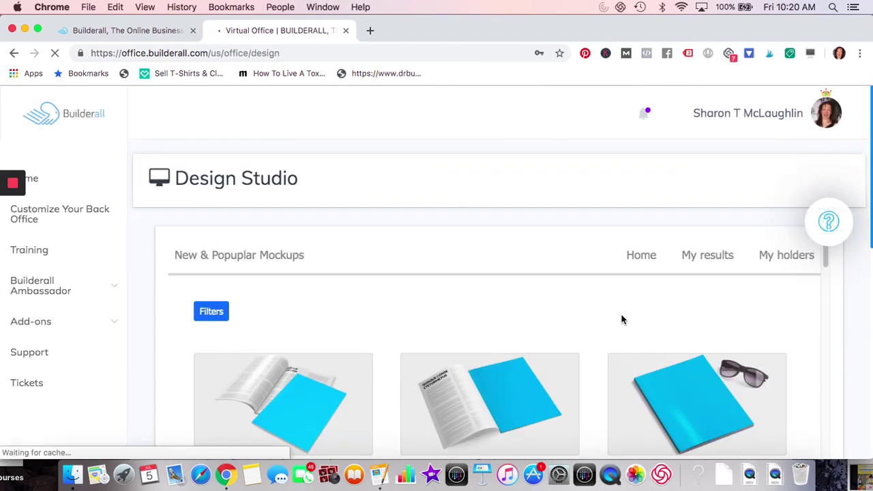
Browse the Design Studio mockup gallery, then return to the Back Office Home page
scroll(621, 319, "down", 2)
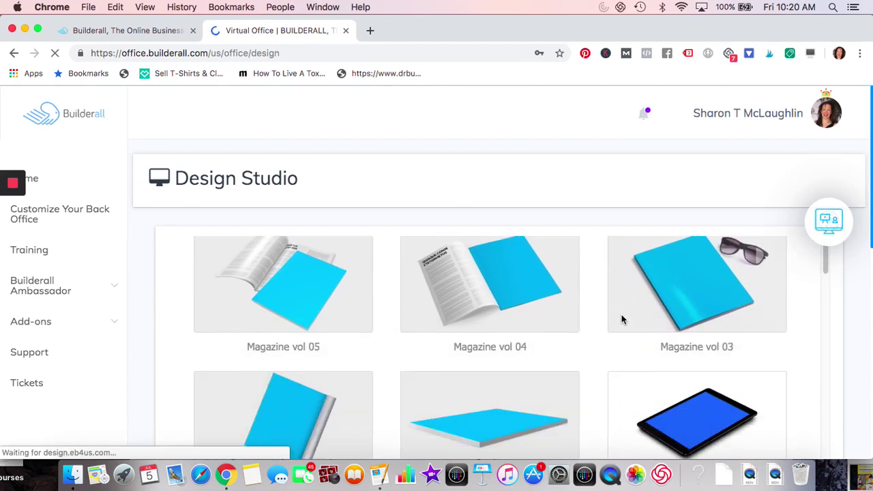
scroll(621, 319, "down", 3)
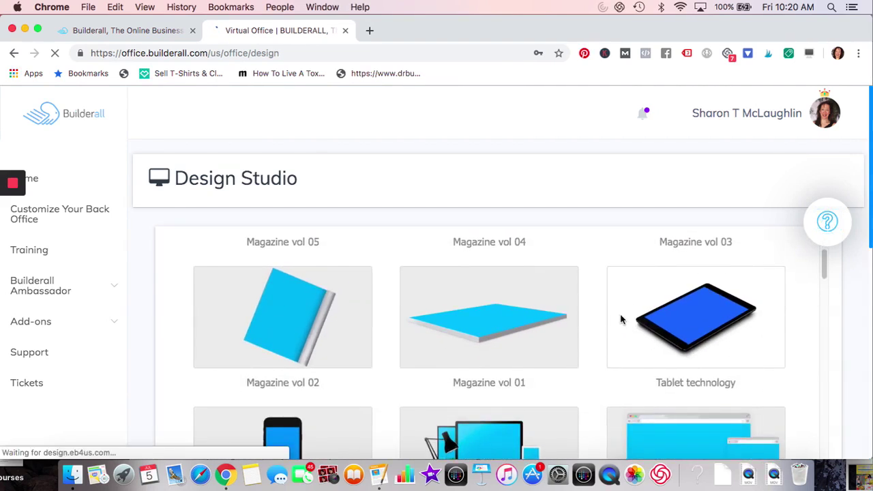
scroll(488, 326, "down", 5)
scroll(488, 326, "down", 4)
scroll(505, 287, "up", 1)
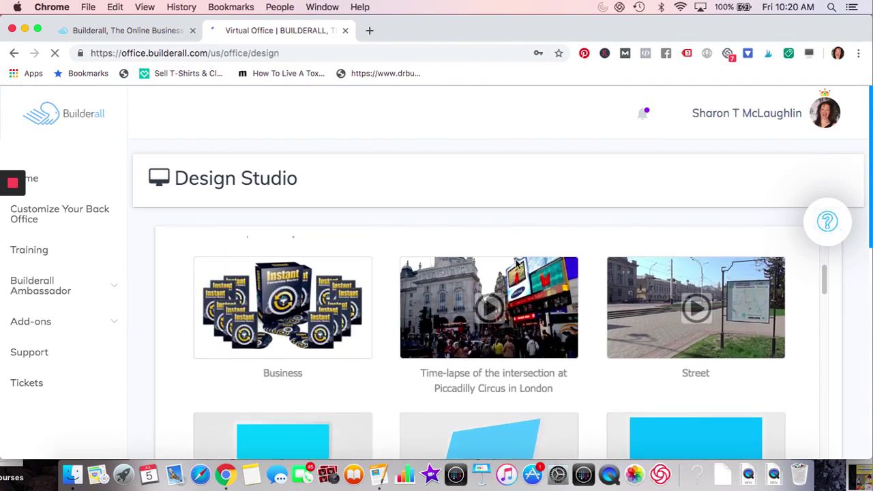
scroll(509, 341, "down", 10)
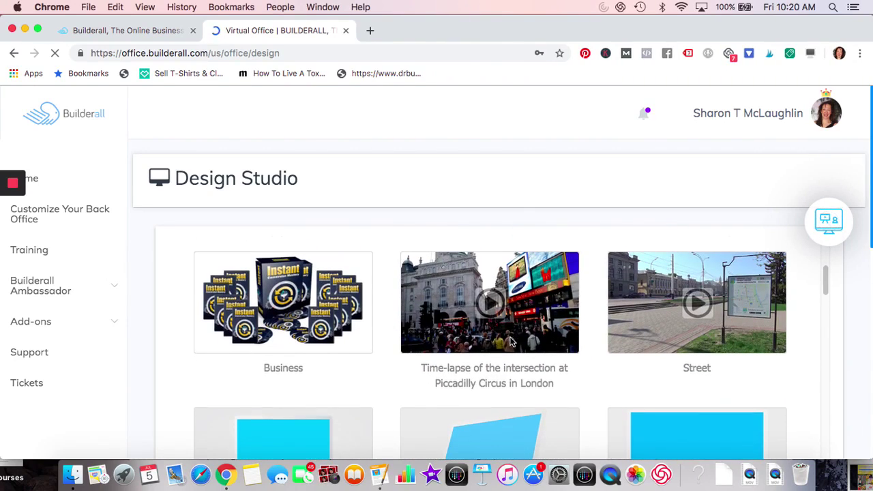
scroll(510, 337, "down", 6)
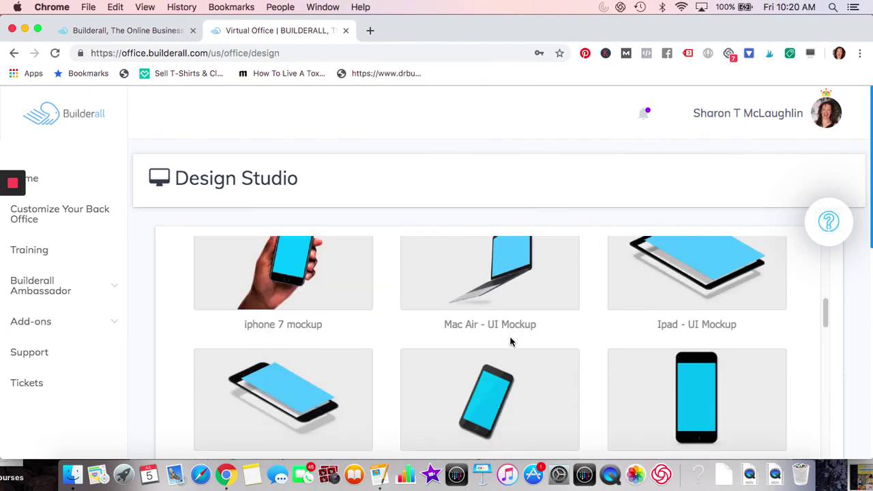
scroll(511, 343, "up", 3)
scroll(511, 343, "up", 3)
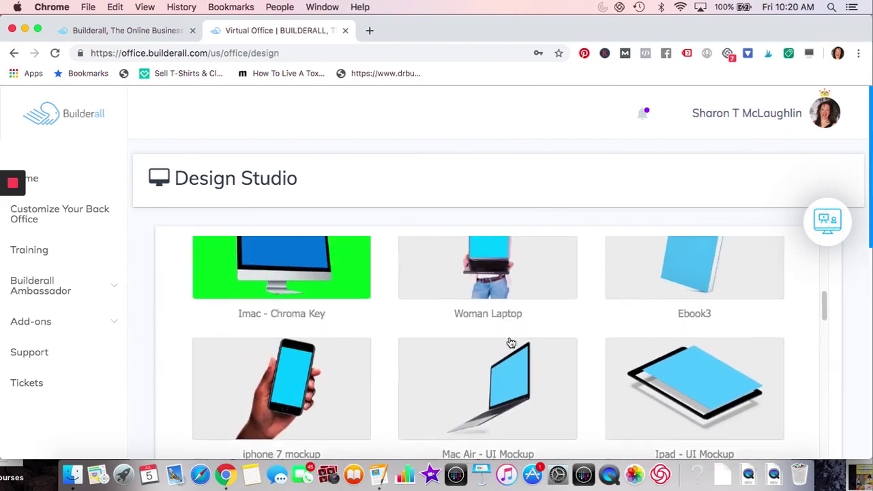
left_click(32, 181)
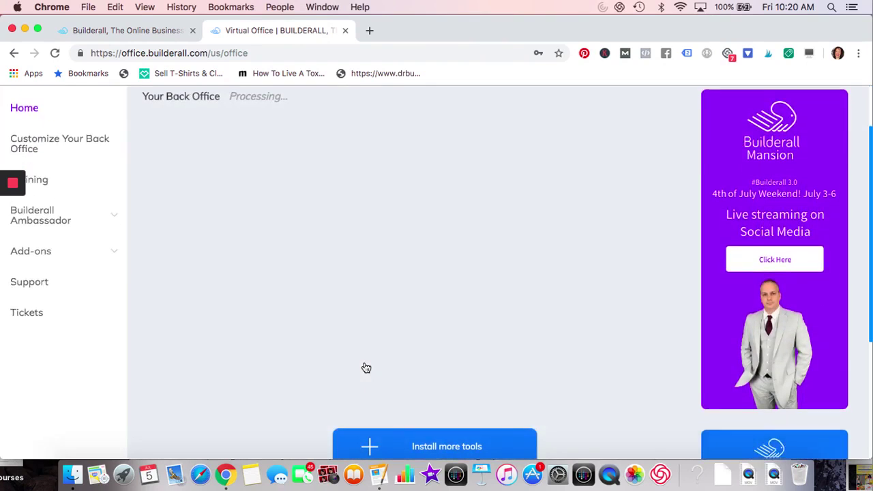
Browse the Back Office tool cards down to Autopost and eLearning, then open Chrome's File menu
scroll(366, 368, "down", 3)
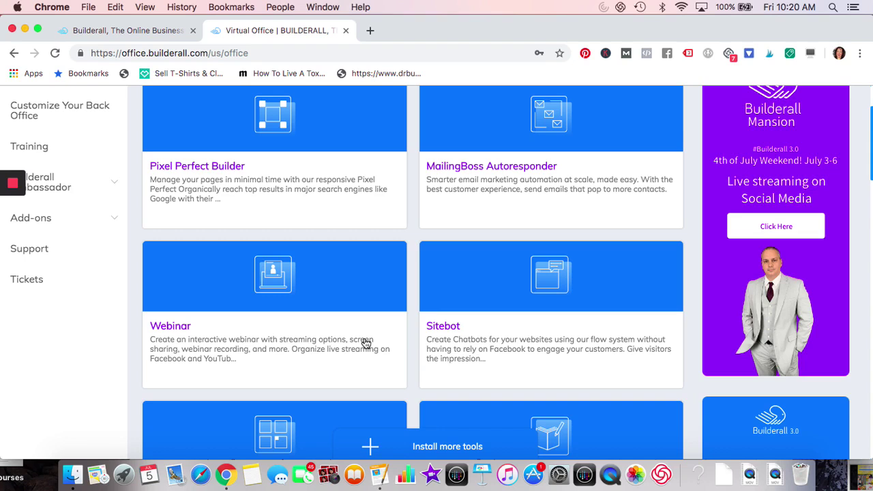
scroll(365, 343, "down", 2)
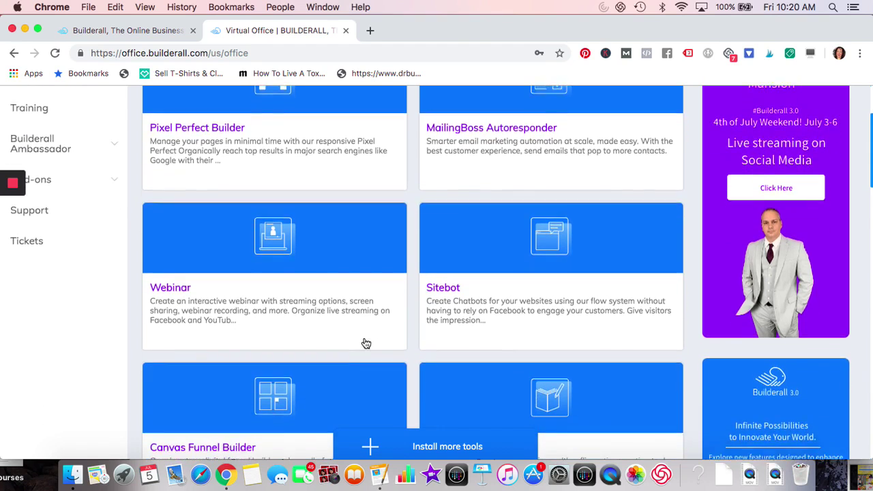
scroll(364, 343, "down", 3)
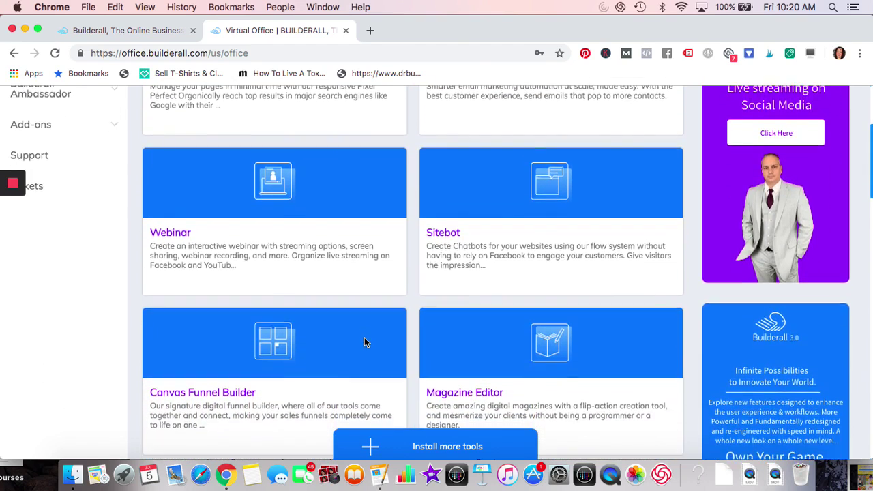
scroll(364, 342, "up", 1)
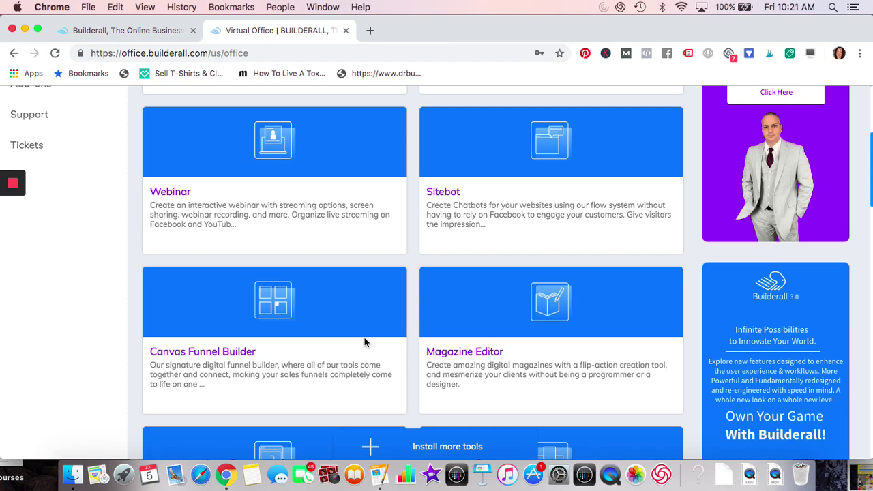
scroll(364, 342, "down", 10)
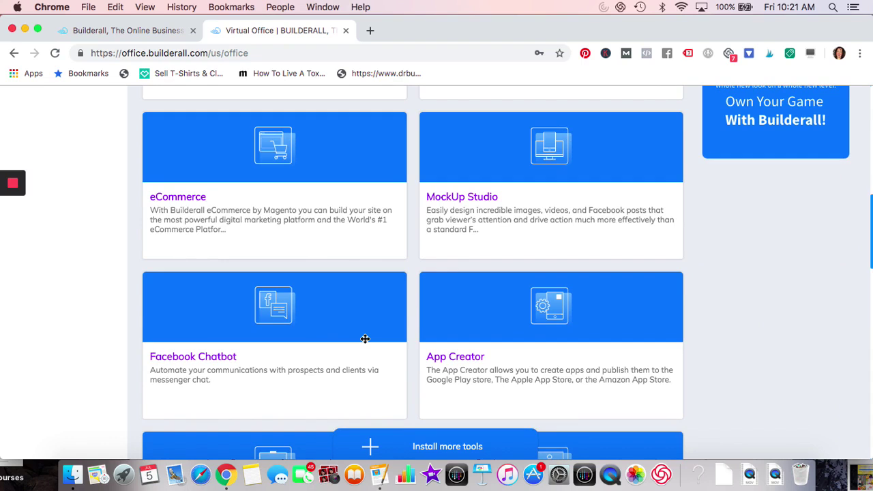
scroll(365, 341, "down", 1)
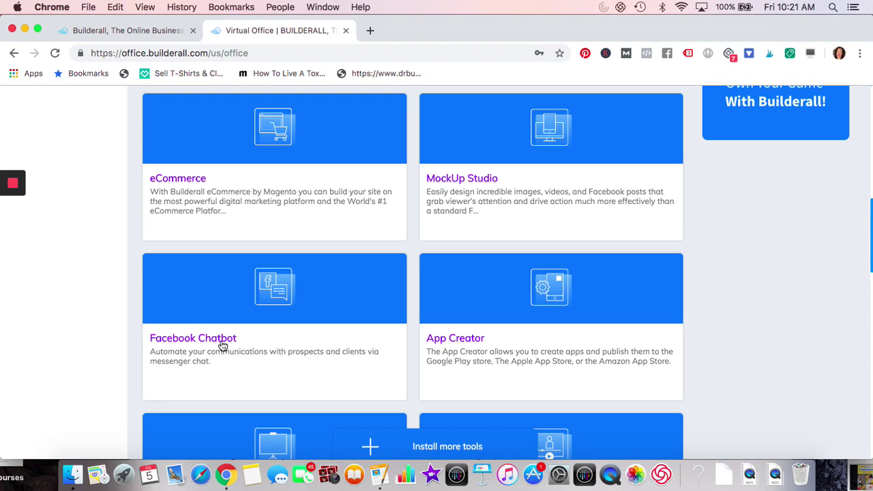
scroll(221, 346, "down", 1)
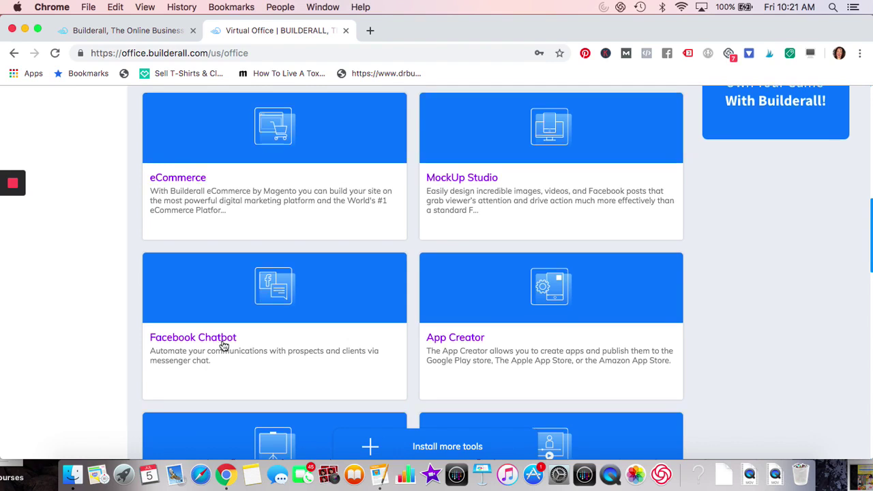
scroll(550, 295, "down", 2)
scroll(553, 300, "down", 1)
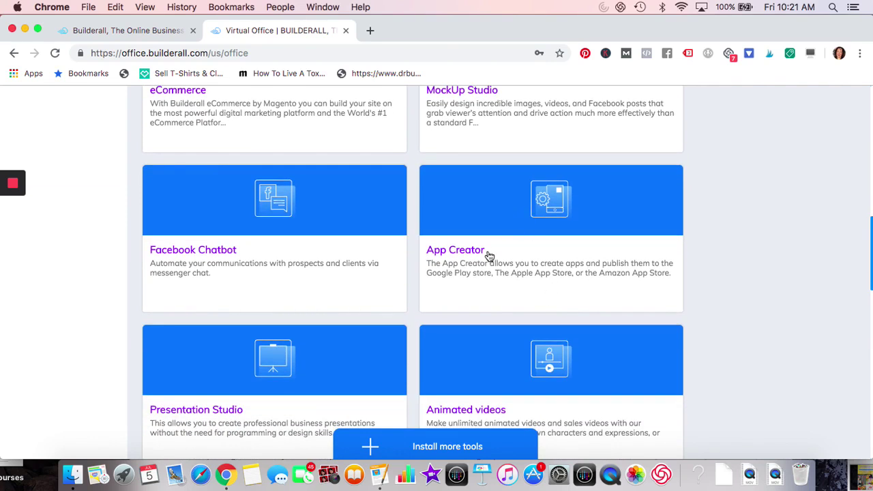
scroll(489, 256, "down", 3)
scroll(489, 255, "up", 2)
scroll(489, 256, "down", 3)
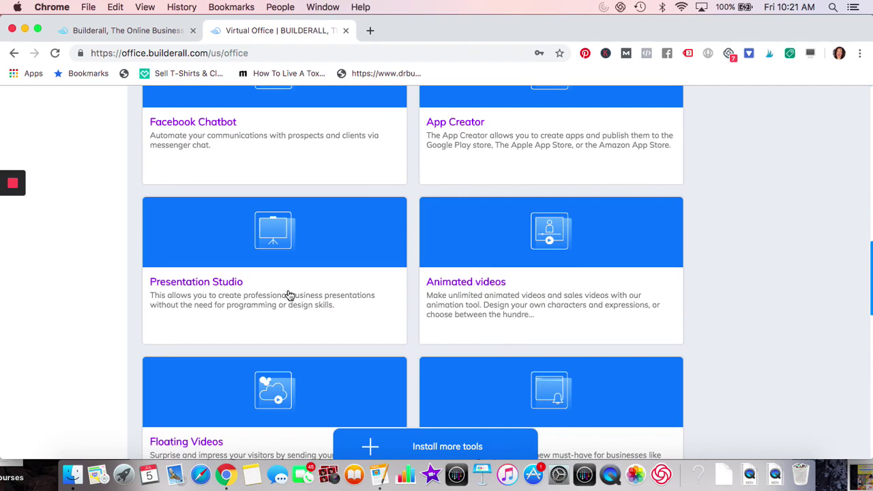
scroll(289, 295, "down", 3)
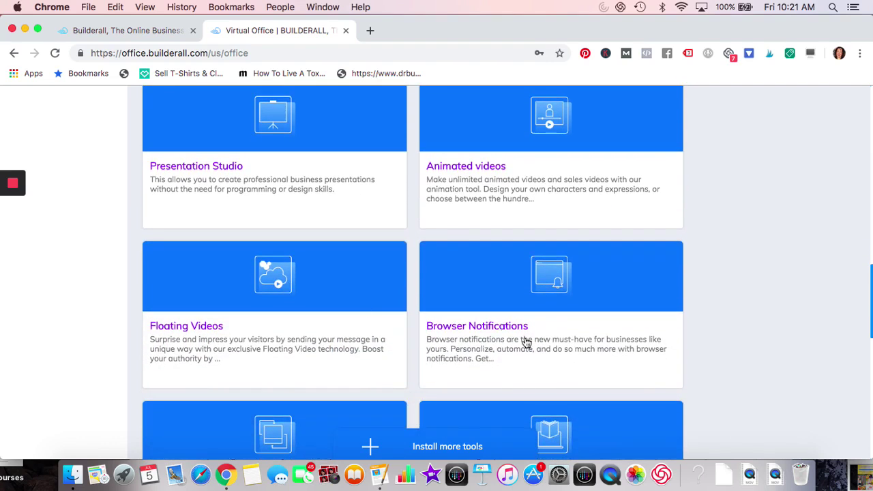
scroll(526, 341, "down", 1)
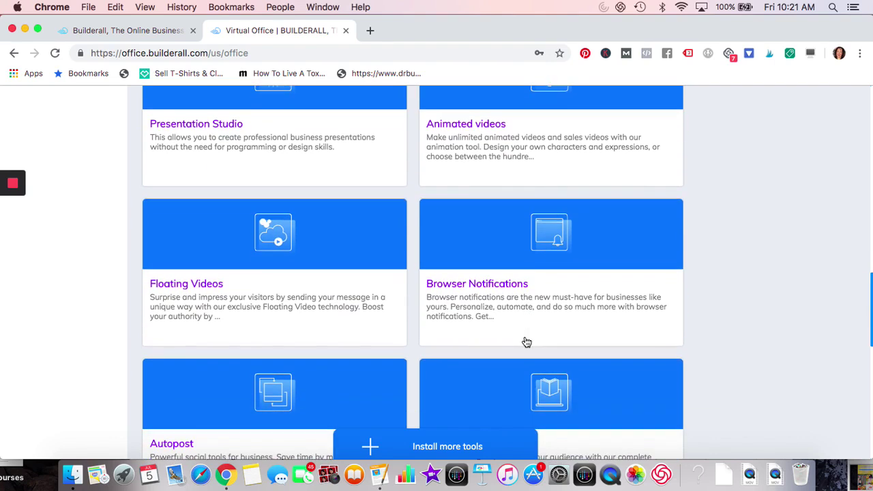
scroll(526, 341, "down", 1)
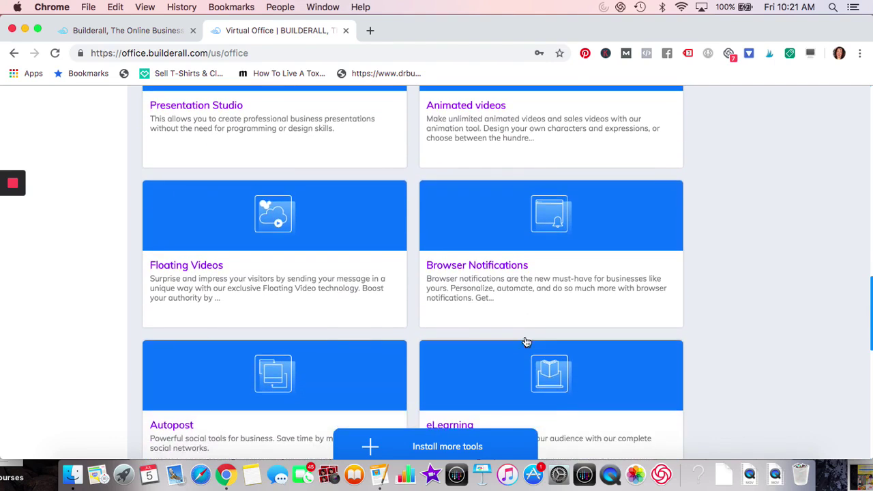
scroll(525, 336, "down", 1)
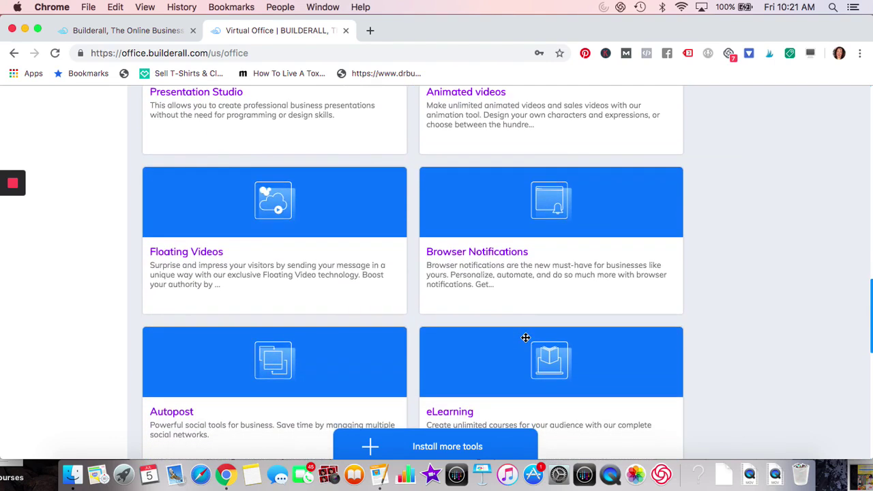
left_click(89, 8)
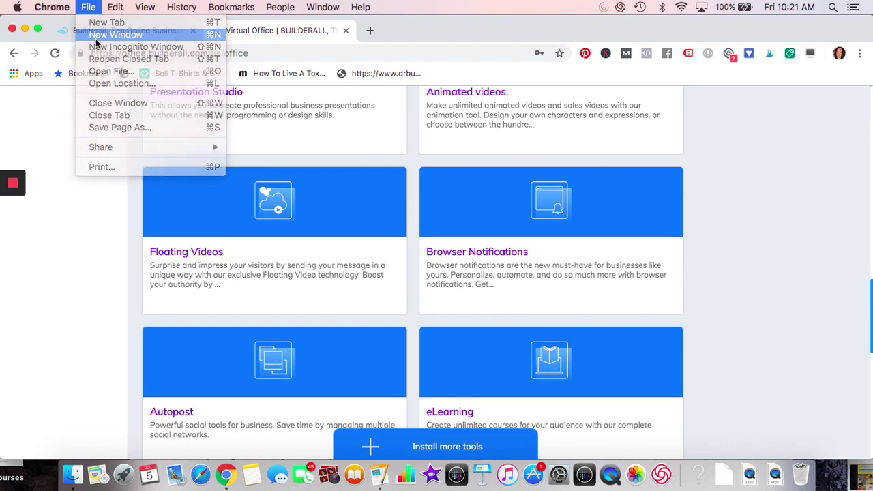
left_click(97, 38)
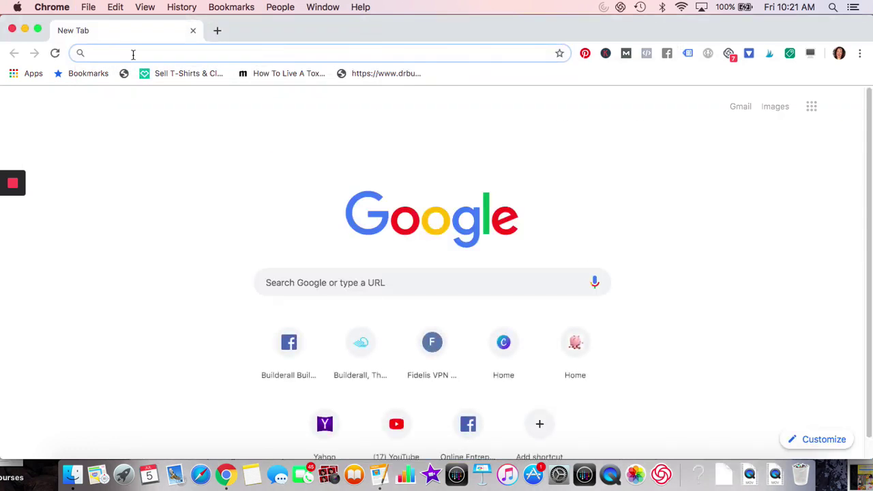
type("https")
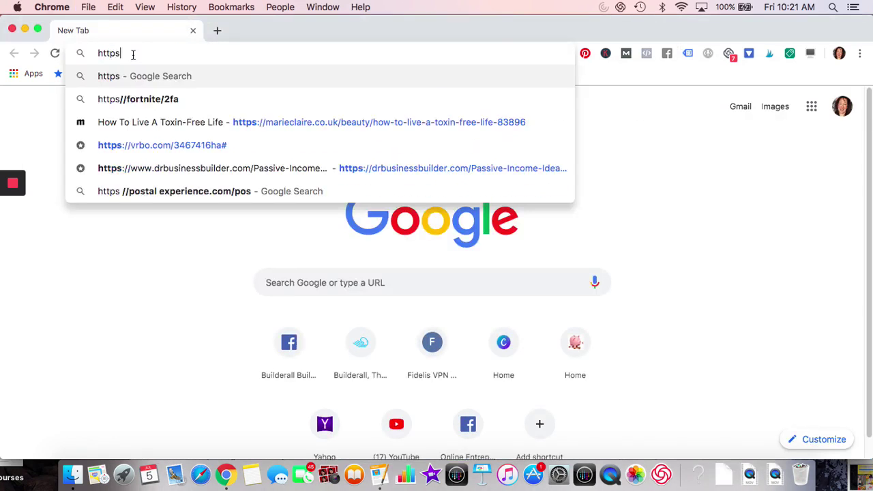
type("://www")
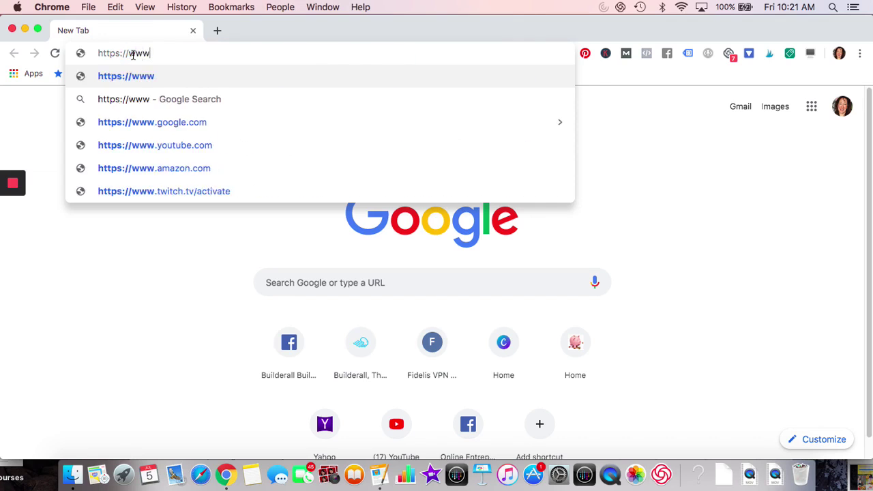
type(".drbusi")
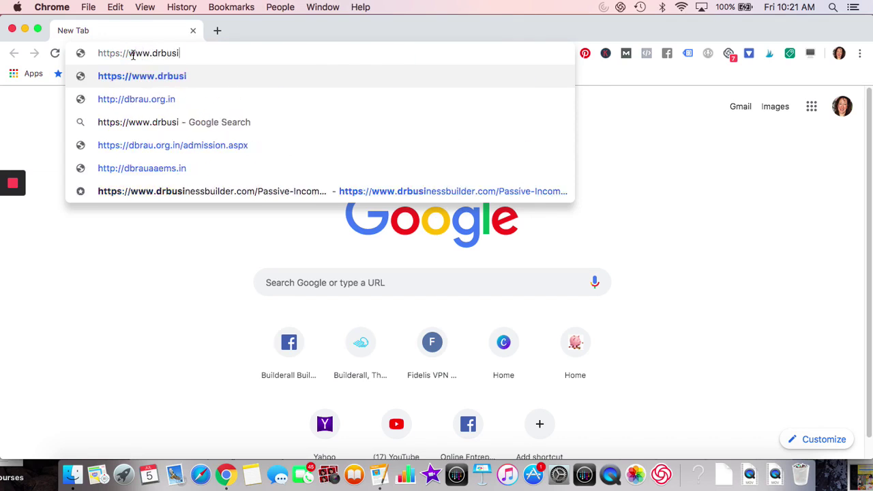
type("nessbuilder.com")
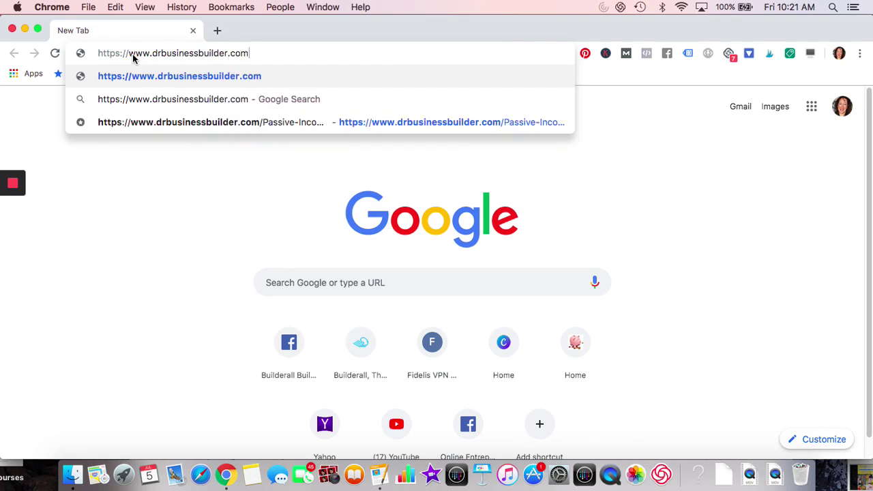
key("Return")
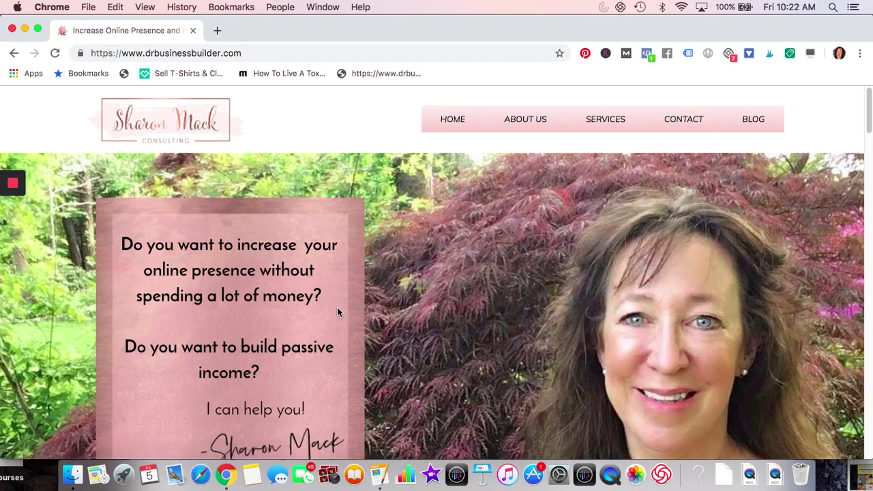
Scroll the drbusinessbuilder site, then move its window to the lower right to reveal Builderall
scroll(337, 312, "down", 2)
scroll(336, 312, "down", 2)
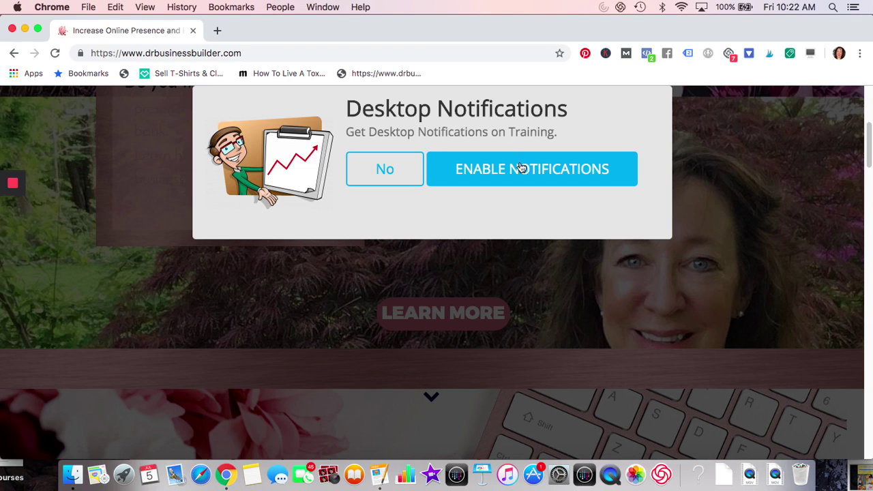
mouse_move(244, 180)
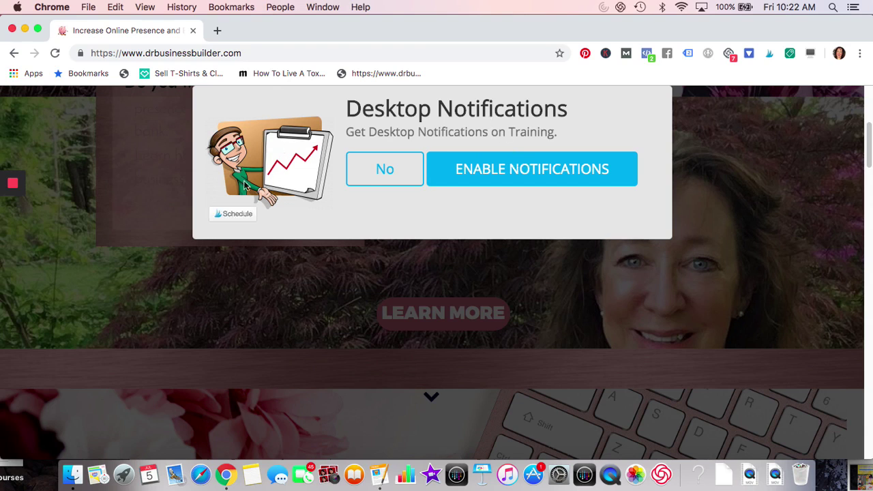
mouse_move(309, 175)
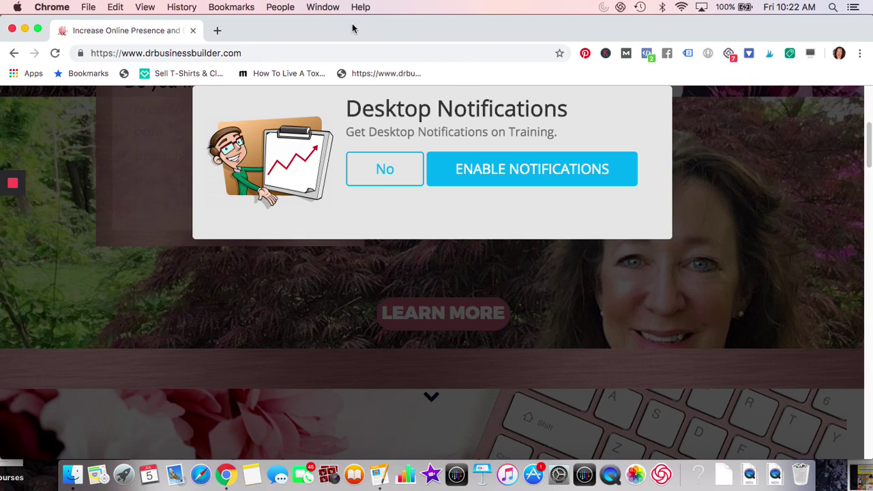
left_click_drag(343, 23, 645, 62)
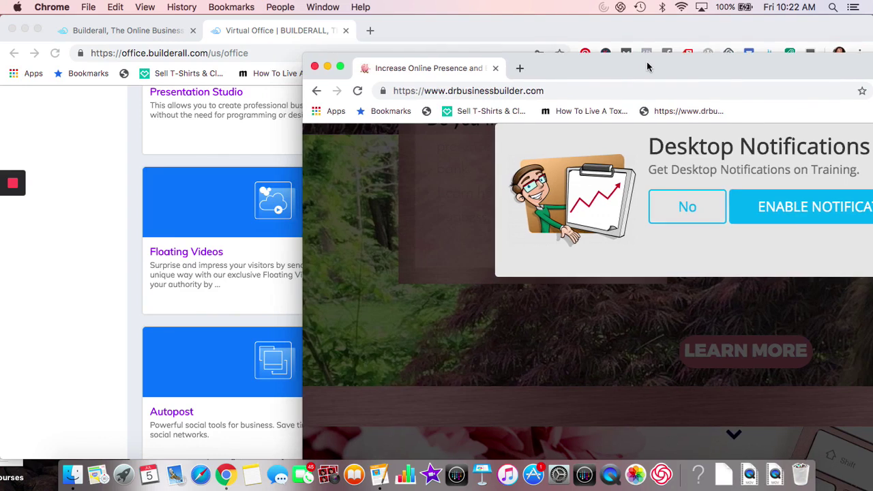
Close the drbusinessbuilder window and scroll the back office down to the Video Tag and CRM cards
left_click(315, 66)
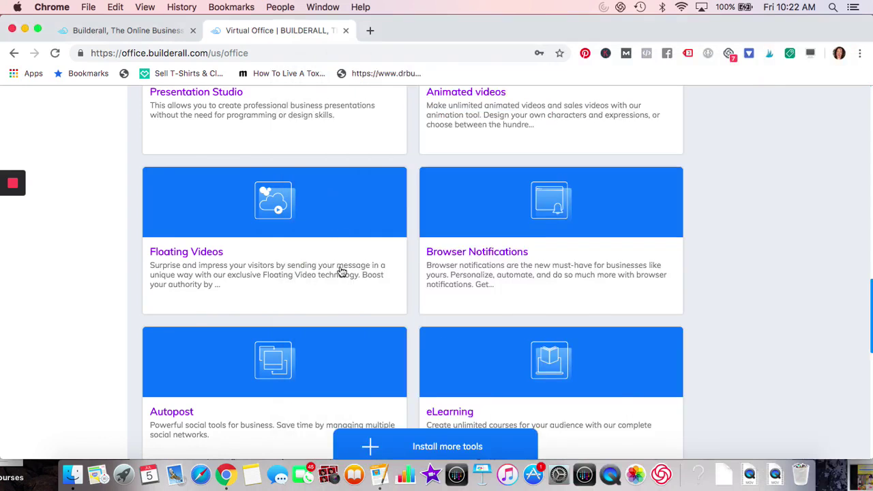
scroll(345, 295, "down", 5)
scroll(345, 295, "down", 3)
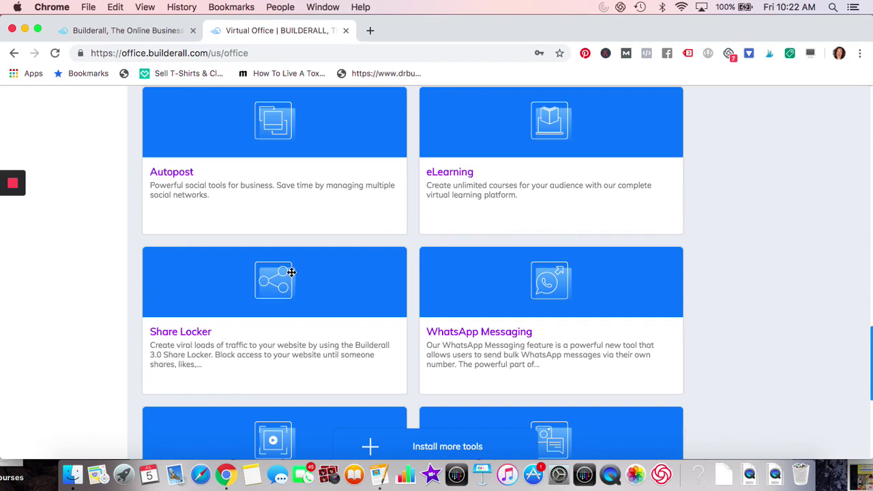
scroll(291, 275, "down", 3)
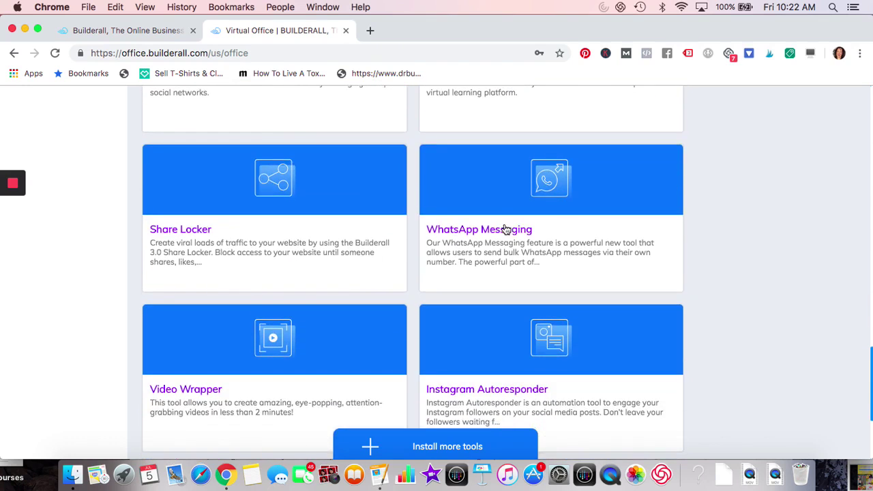
scroll(409, 241, "down", 3)
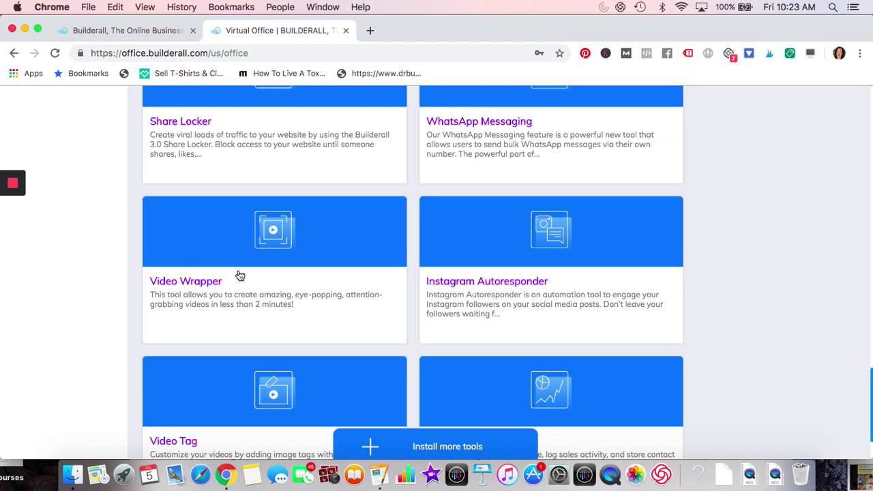
scroll(240, 275, "down", 3)
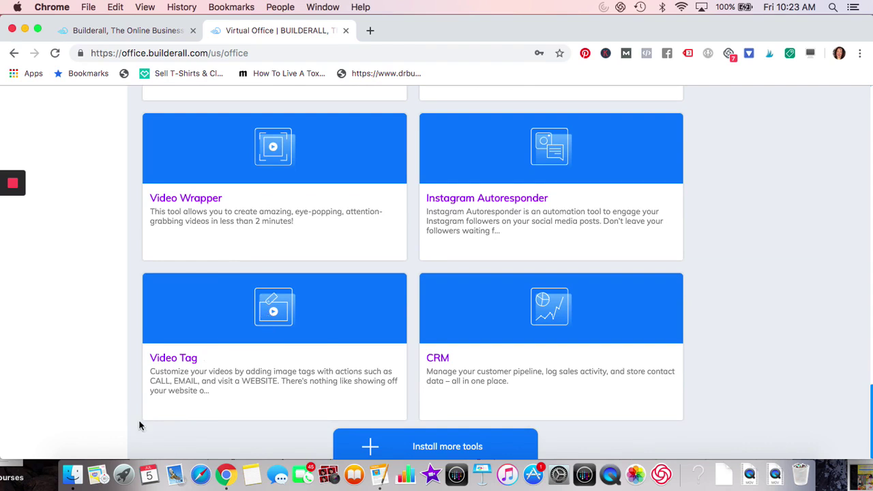
scroll(325, 345, "down", 1)
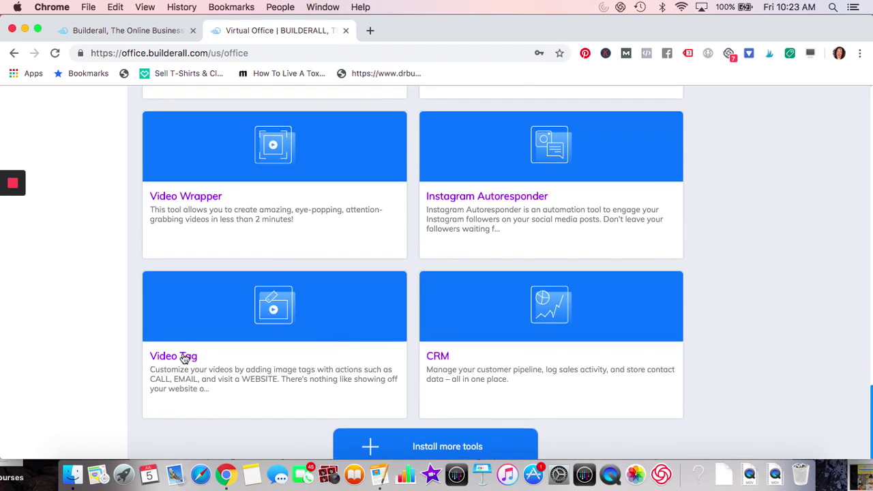
mouse_move(181, 355)
scroll(284, 381, "down", 2)
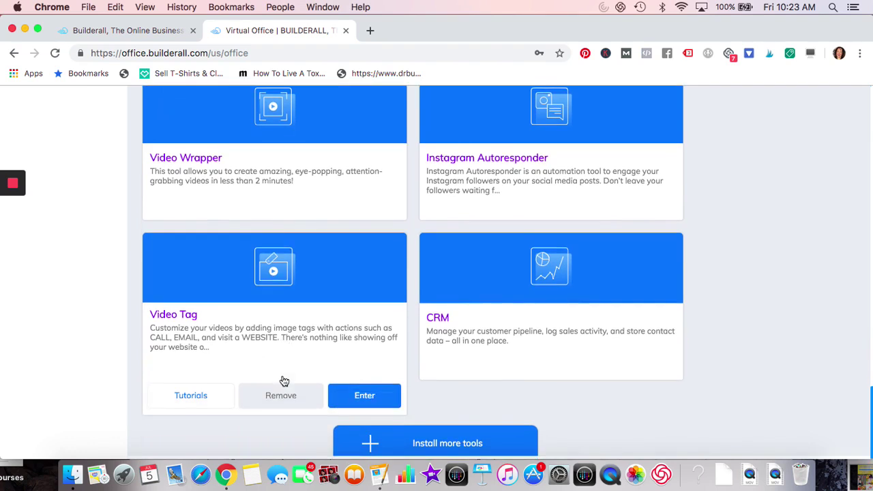
Open Video Tag, start a project named 'ff', cancel it, and go back to the Virtual Office tab
left_click(352, 403)
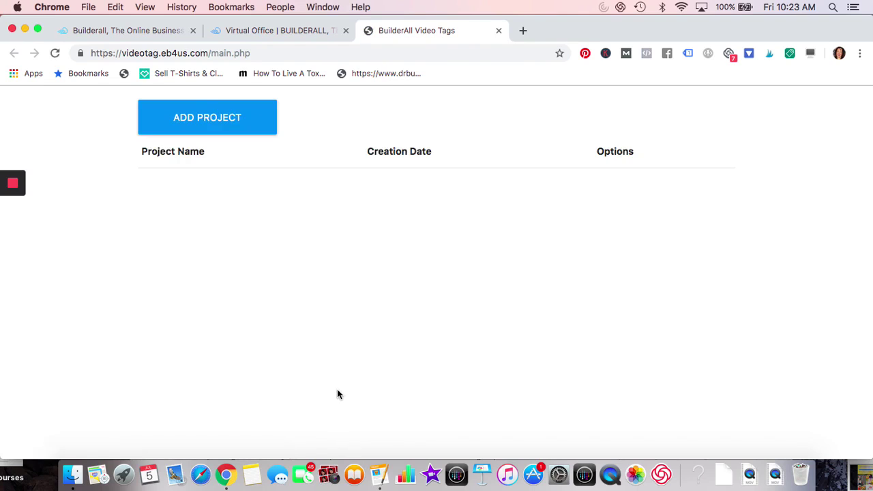
left_click(203, 118)
left_click(261, 195)
type("ff")
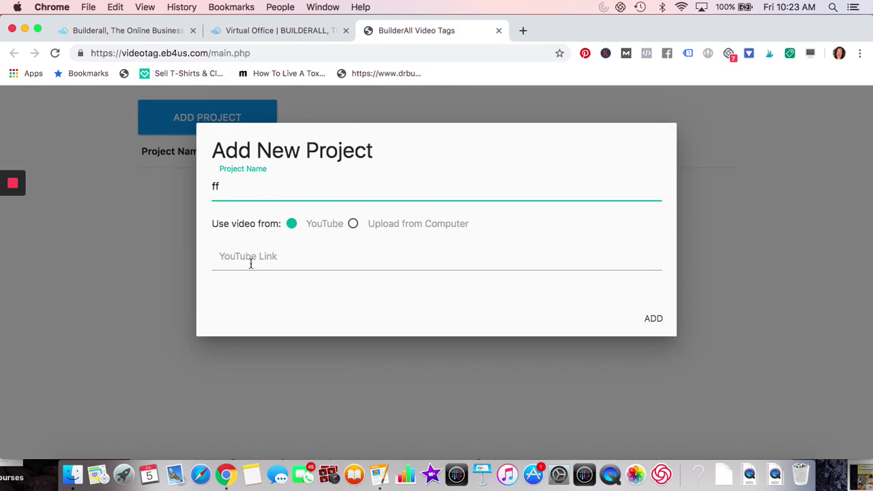
left_click(155, 273)
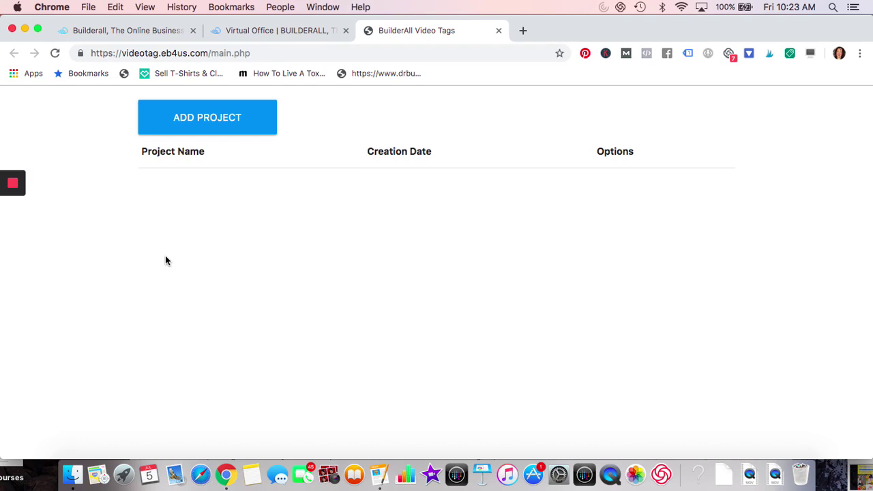
left_click(236, 31)
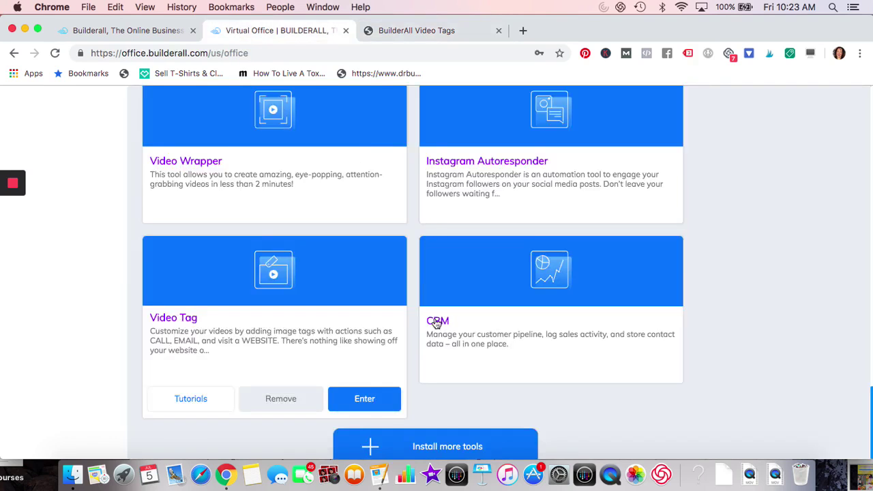
Open the CRM, review its empty Leads page, and return to the Virtual Office tab
mouse_move(436, 326)
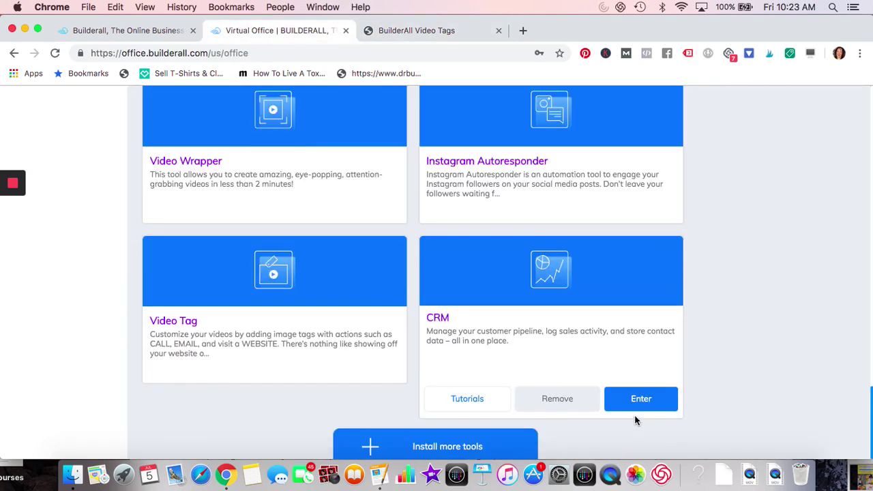
left_click(635, 402)
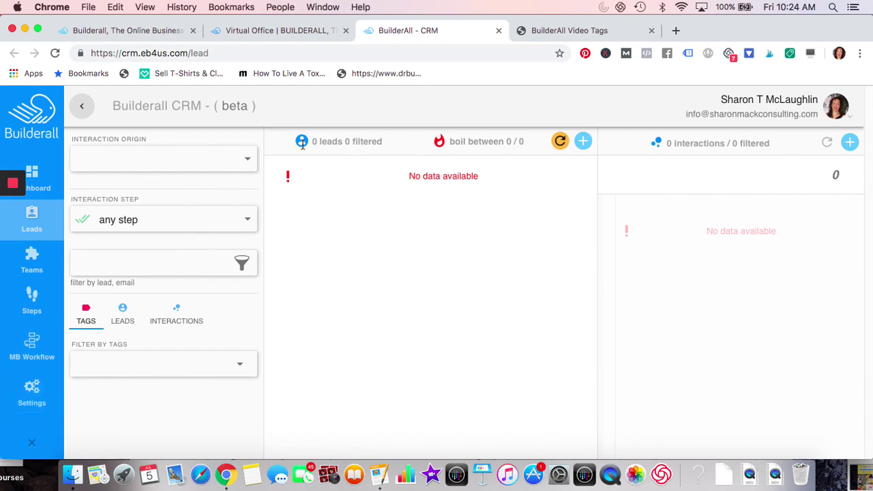
scroll(393, 202, "up", 1)
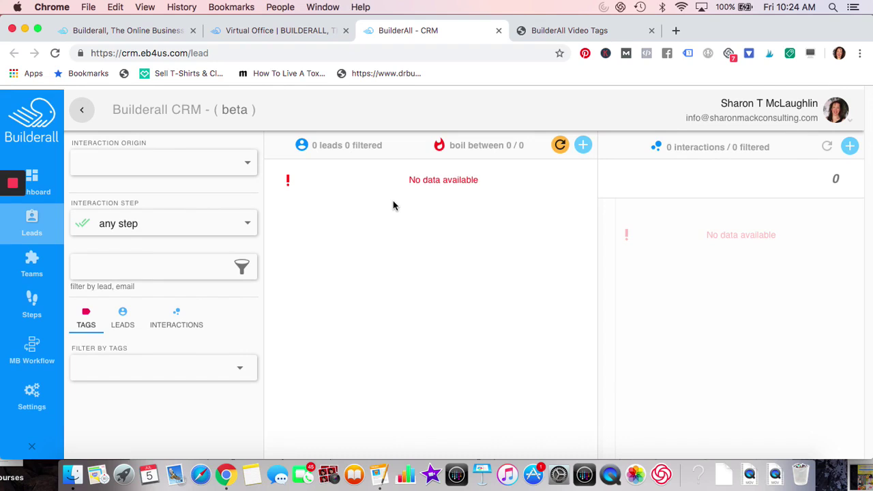
scroll(393, 204, "down", 1)
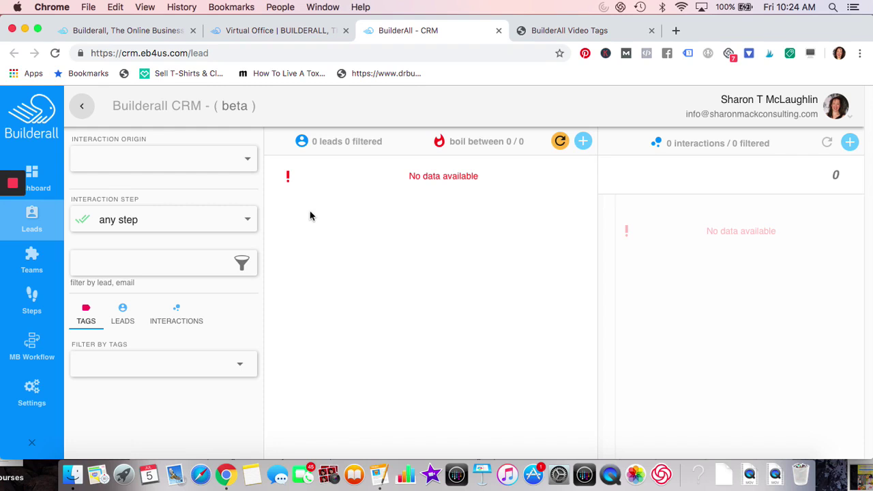
left_click(312, 31)
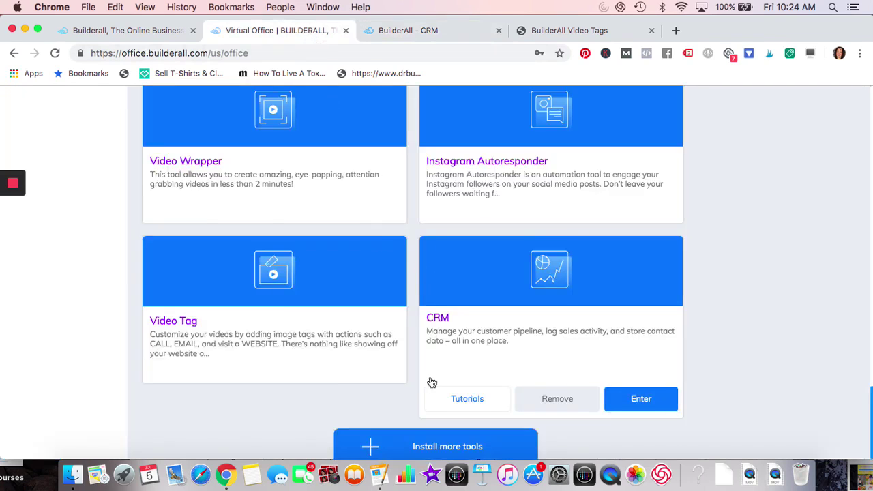
Scroll the Virtual Office up to the Your Back Office heading with Pixel Perfect Builder and MailingBoss
scroll(431, 382, "up", 3)
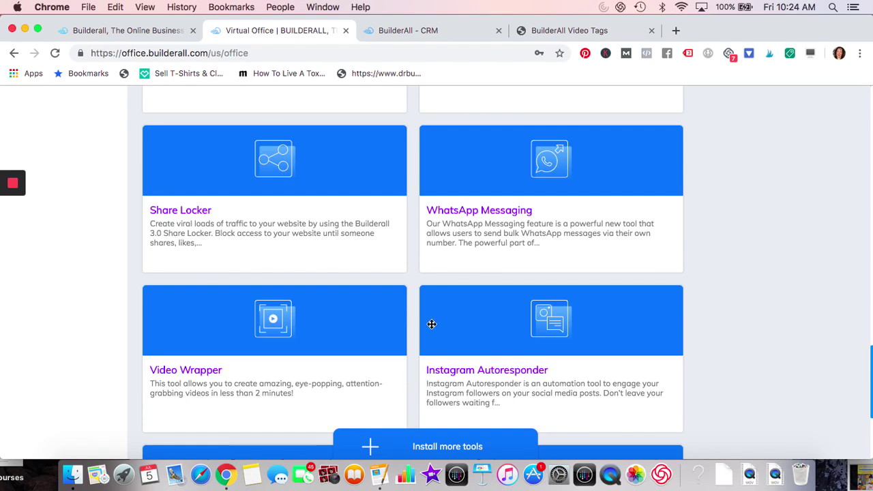
scroll(432, 324, "up", 3)
scroll(431, 324, "up", 3)
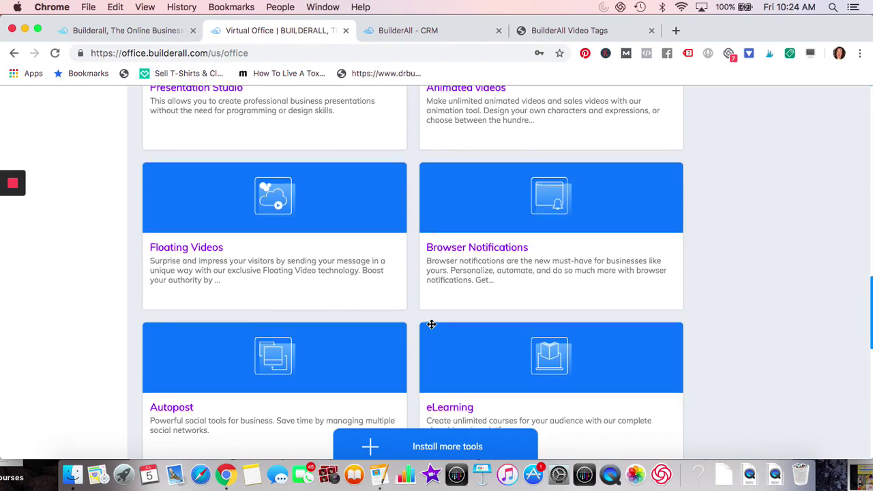
scroll(431, 326, "up", 3)
scroll(432, 327, "up", 3)
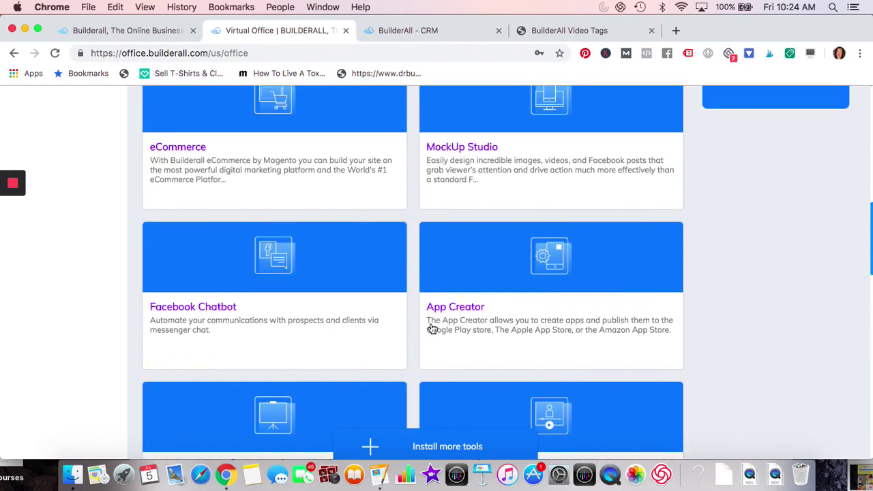
scroll(431, 326, "up", 3)
scroll(432, 325, "up", 4)
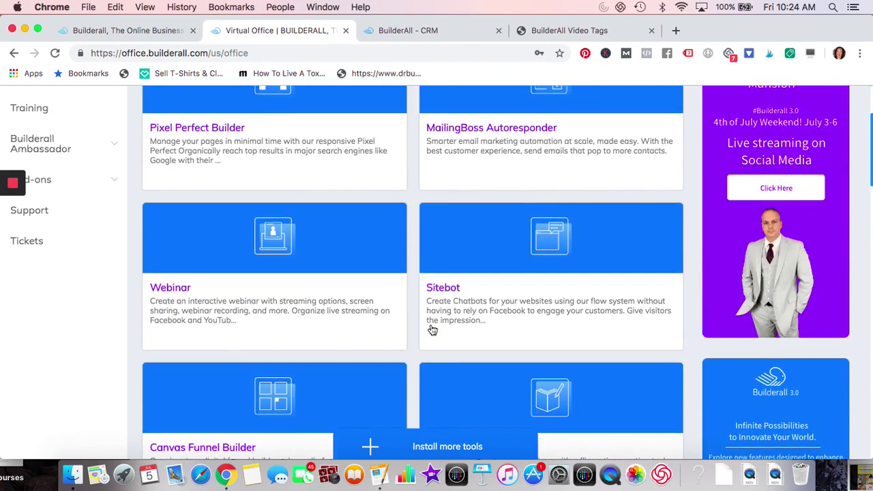
scroll(432, 328, "up", 2)
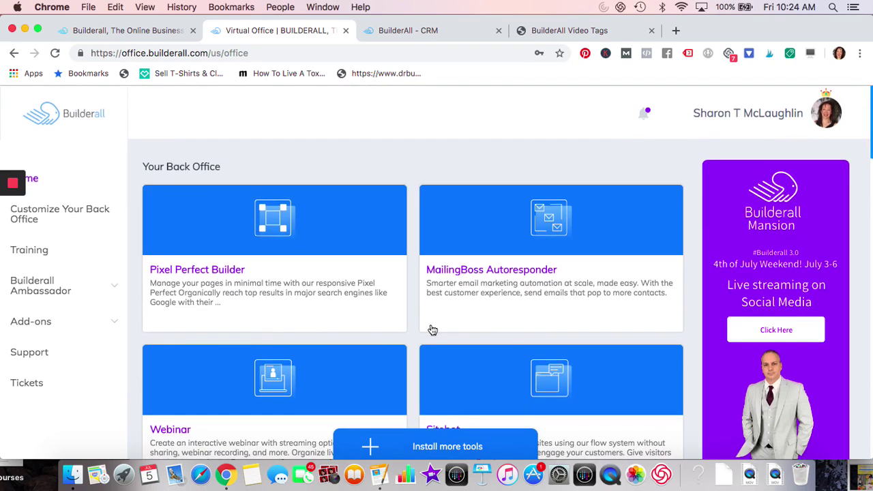